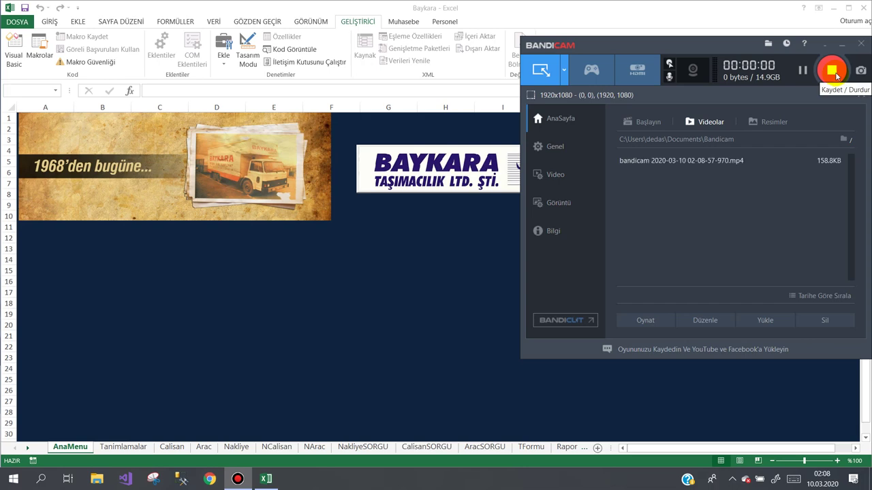
Step: Launch the Baykara Taşımacılık form from the AnaMenu sheet, showing 501 shipment records
left_click(237, 249)
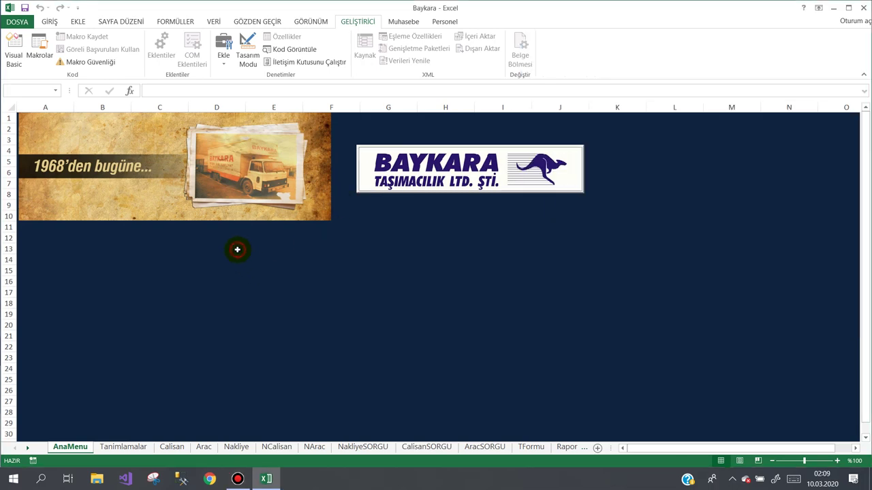
left_click(148, 236)
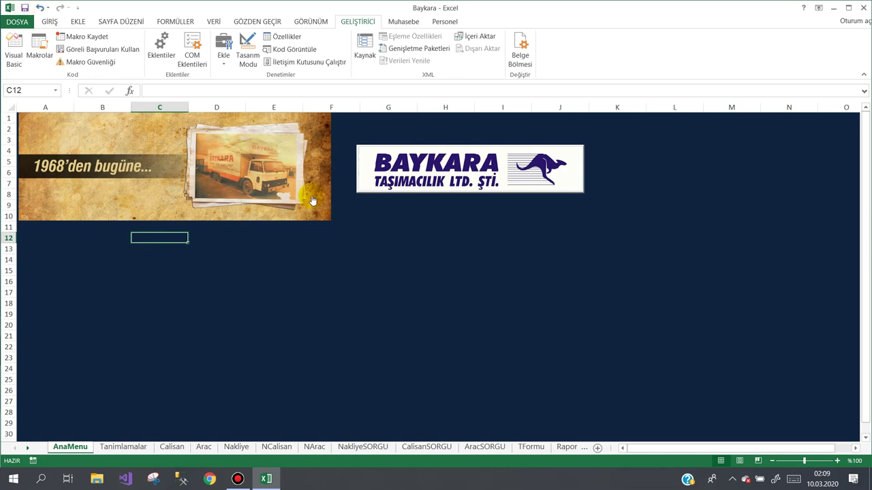
left_click(384, 214)
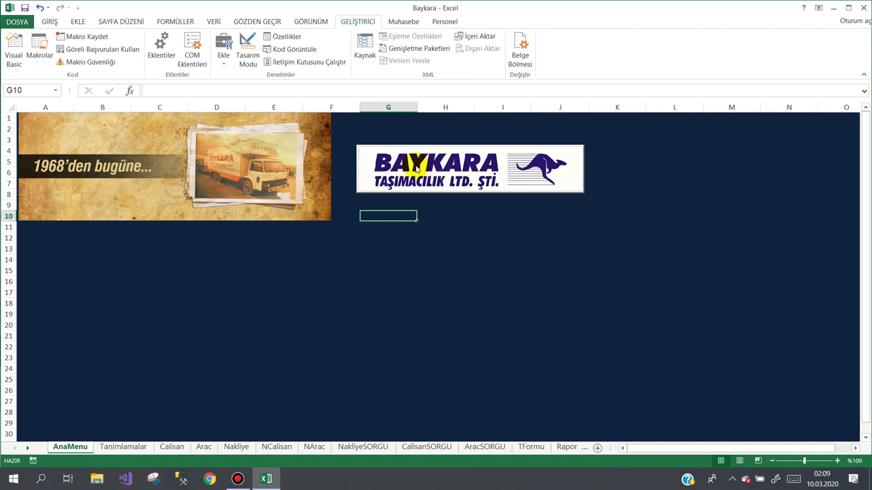
left_click(399, 177)
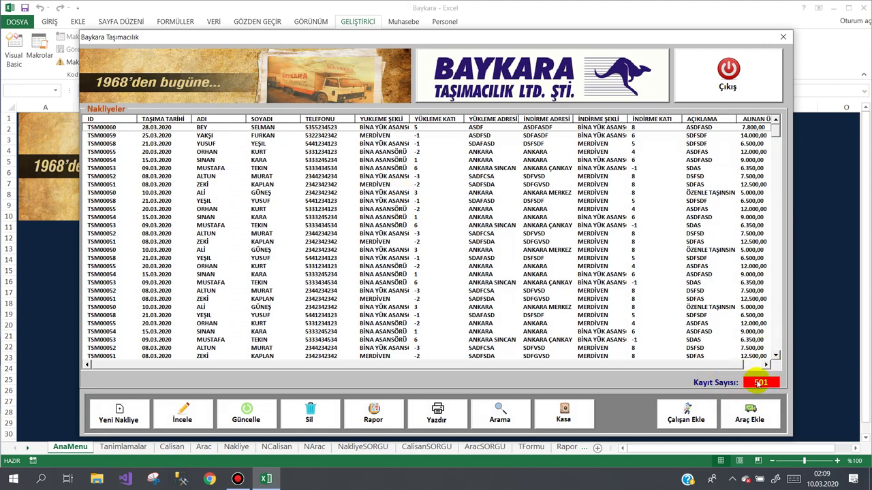
Step: Start a new shipment dated 29.03.2020 and enter the customer's name, surname and phone
left_click(120, 409)
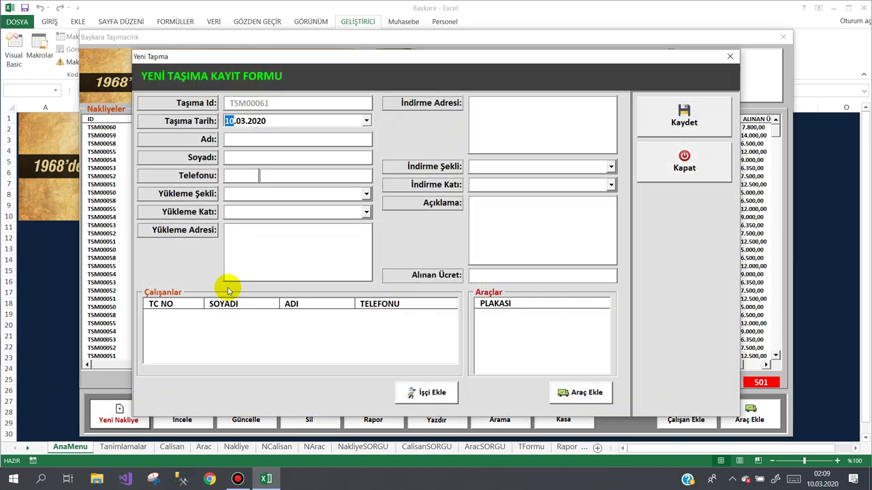
left_click(368, 120)
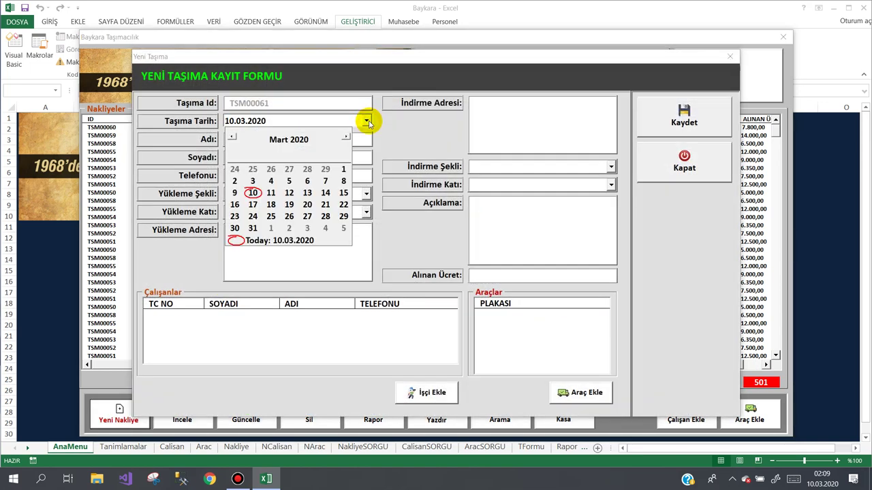
left_click(343, 217)
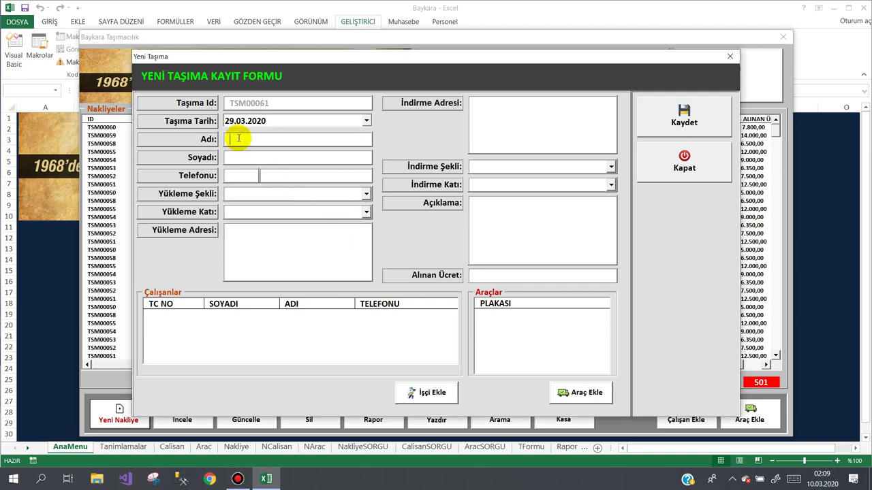
type("adnan")
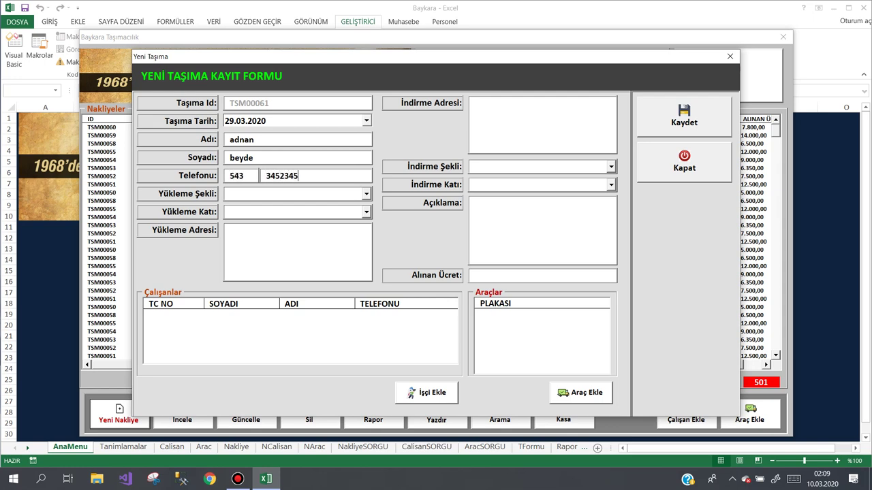
Step: Set loading to MERDİVEN floor 1, unloading to BİNA YÜK ASANSÖRÜ floor 5, and fee 6500
key("Down")
key("Down")
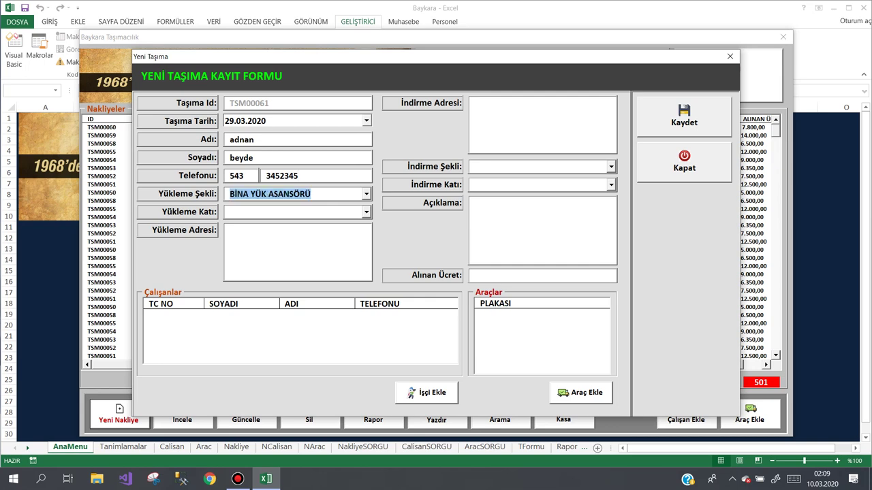
key("Down")
left_click(293, 212)
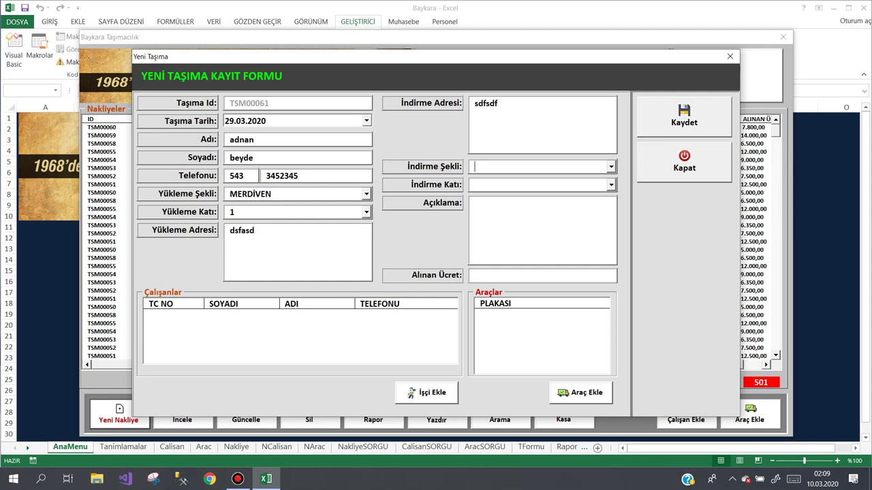
key("Down")
key("Down")
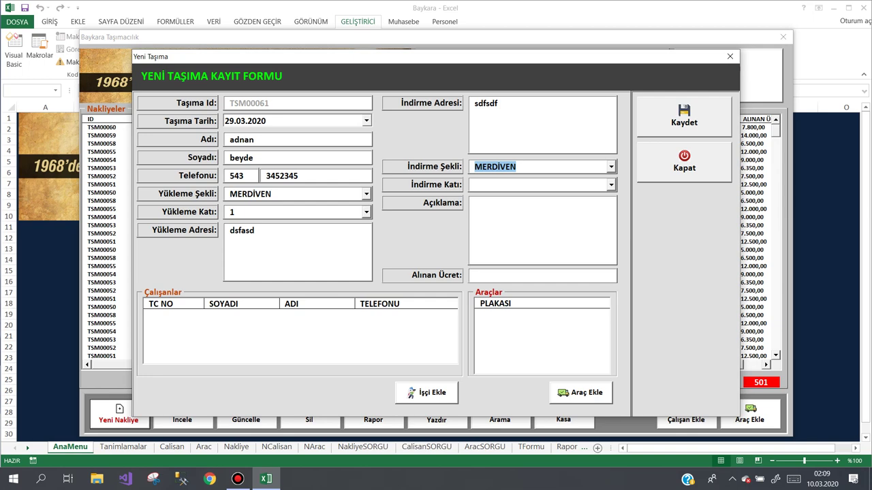
key("Down")
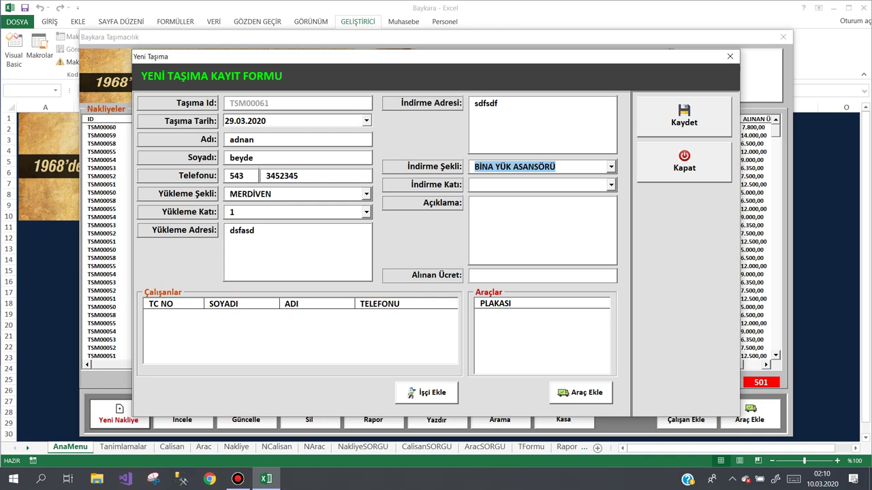
left_click(538, 185)
type("6500")
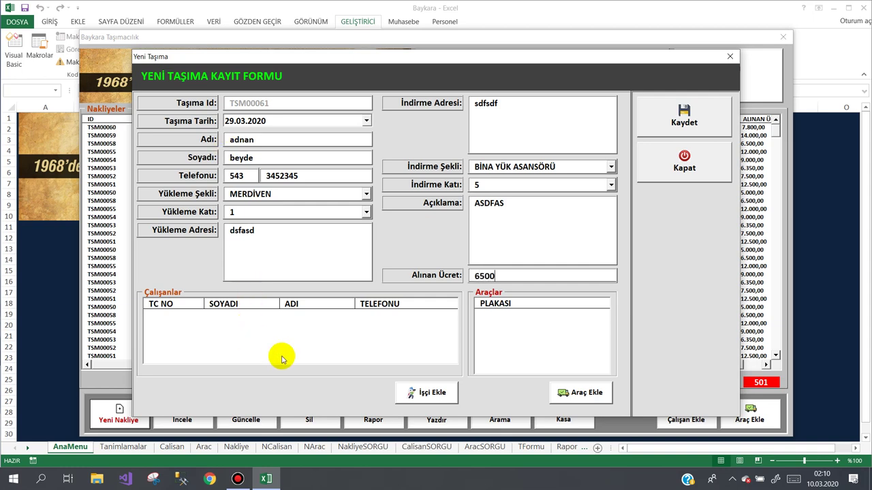
Step: Assign employees PRS006, PRS005, PRS004 and PRS003 to the shipment crew
left_click(412, 389)
mouse_move(341, 101)
left_mouse_down()
mouse_move(418, 102)
mouse_move(508, 81)
left_mouse_up()
left_click(477, 133)
left_click(405, 340)
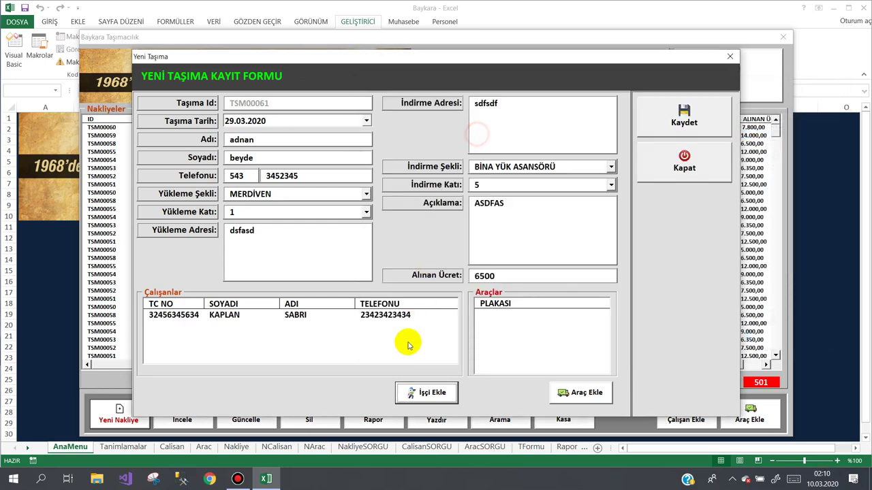
left_click(413, 391)
left_click(351, 163)
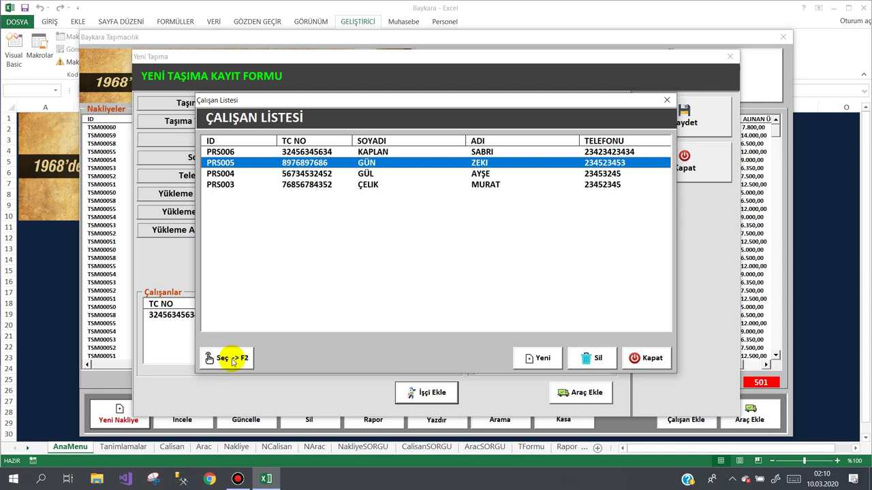
left_click(229, 358)
left_click_drag(331, 101, 423, 82)
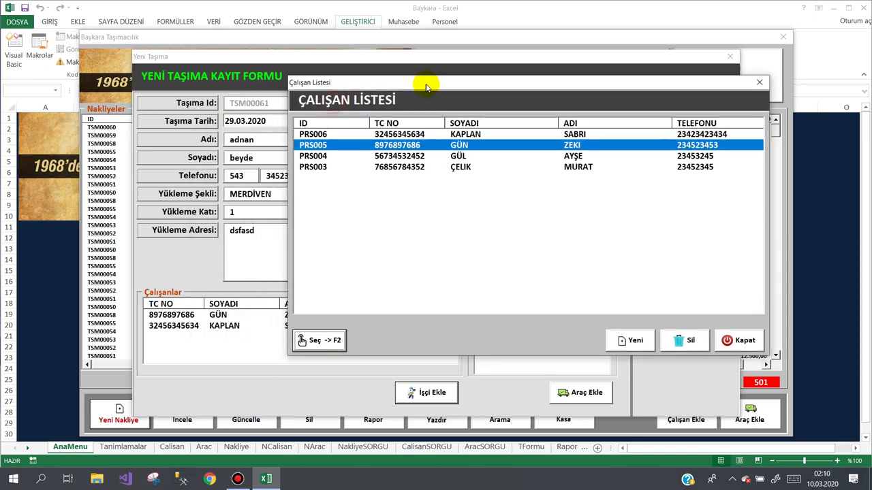
left_click(407, 156)
key("F2")
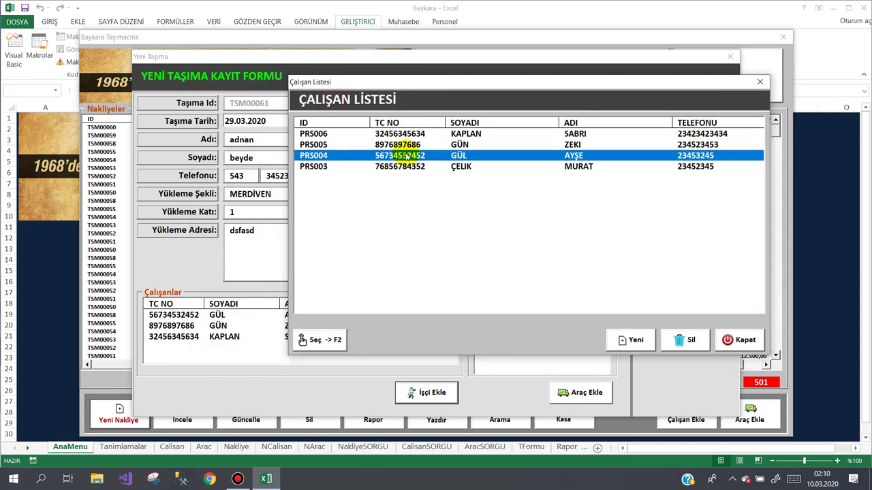
left_click(407, 167)
key("F2")
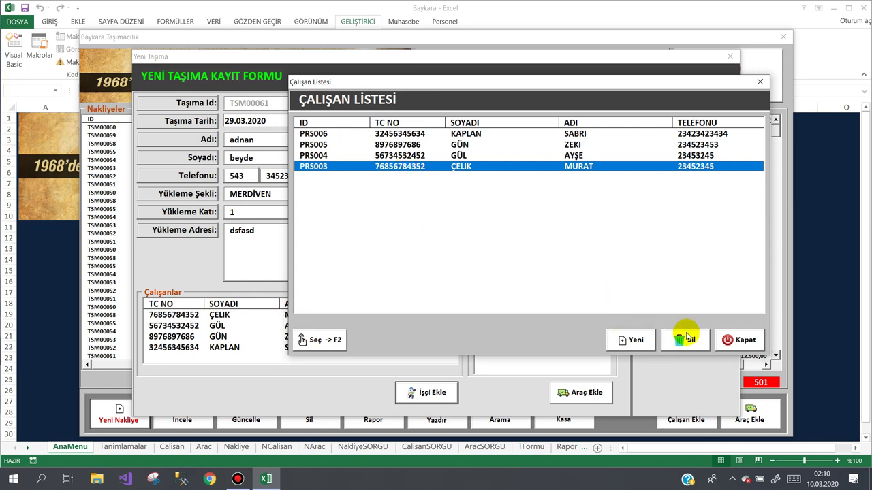
left_click(738, 344)
left_click(587, 392)
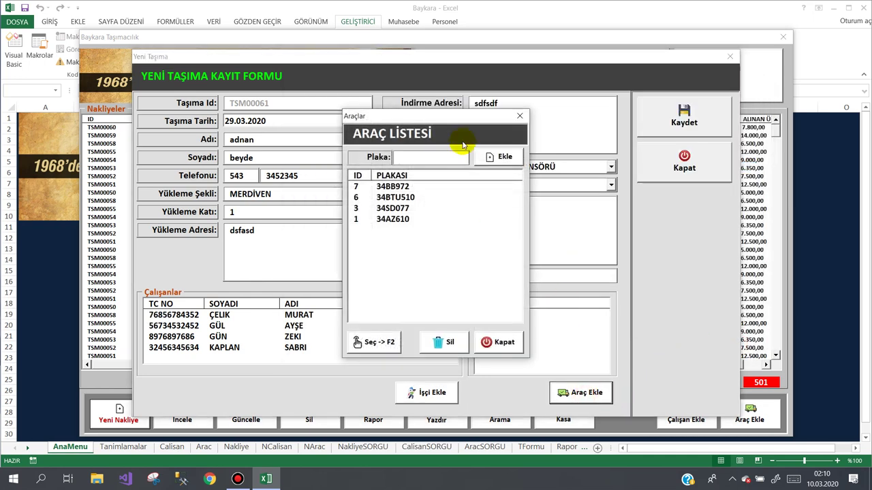
left_click_drag(446, 117, 299, 100)
left_click(253, 169)
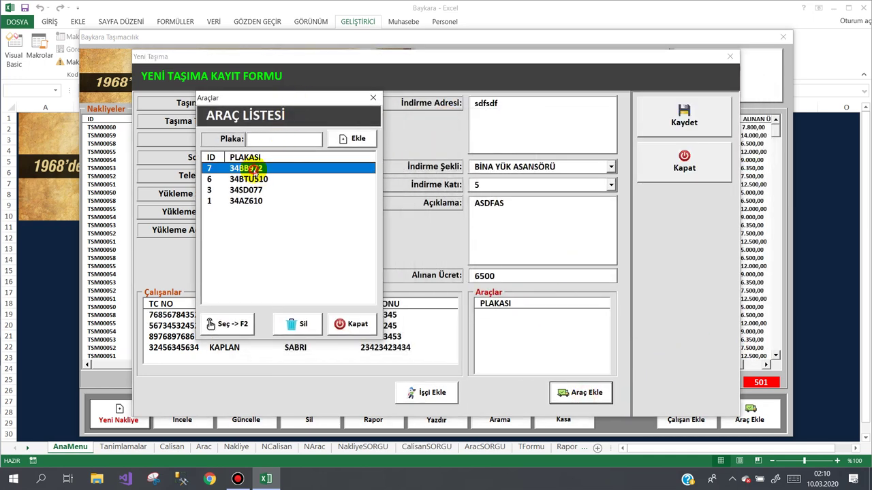
left_click(252, 179)
key("F2")
left_click(252, 190)
key("F2")
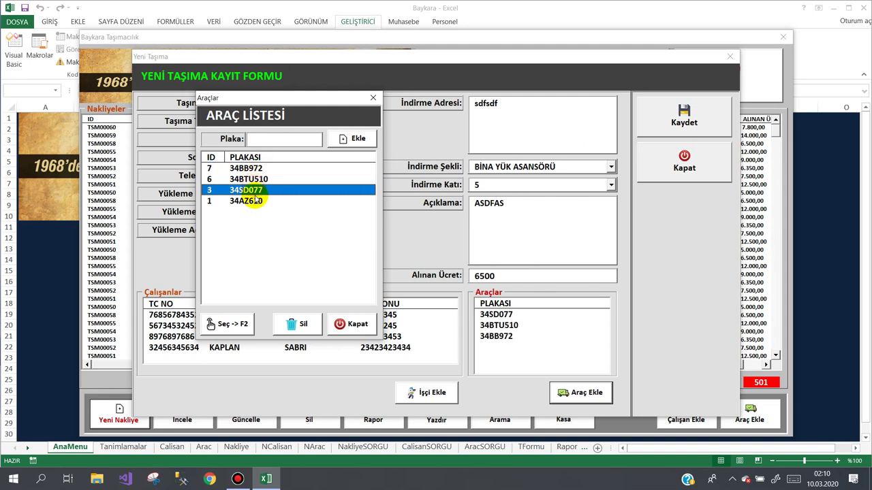
left_click(255, 200)
key("F2")
left_click(351, 324)
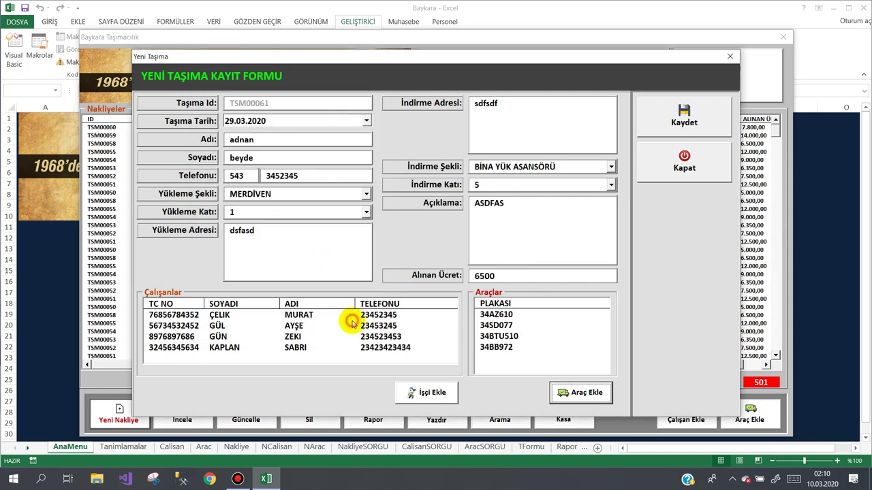
Step: Save record TSM00061 and confirm, bringing the shipment count to 502
left_click(702, 122)
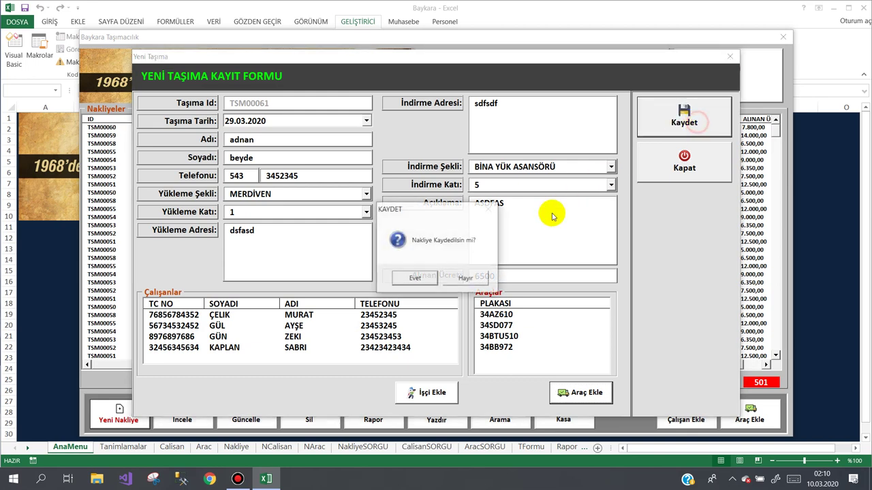
left_click(404, 281)
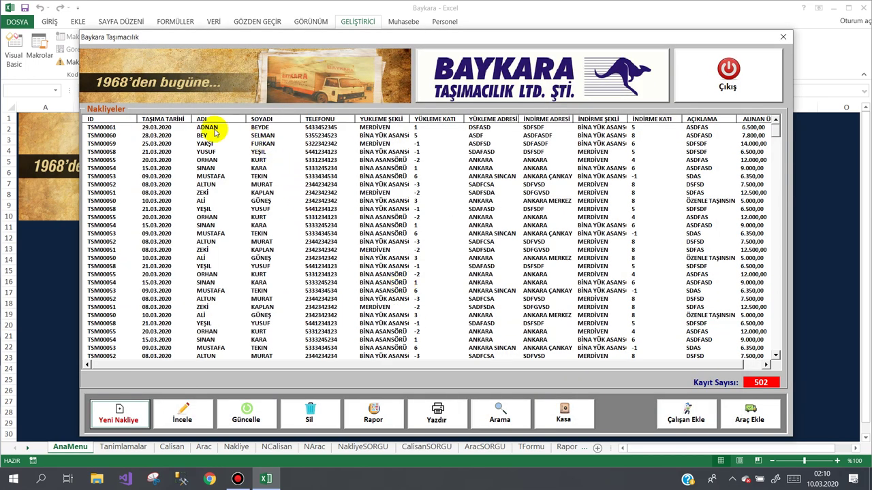
left_click(214, 131)
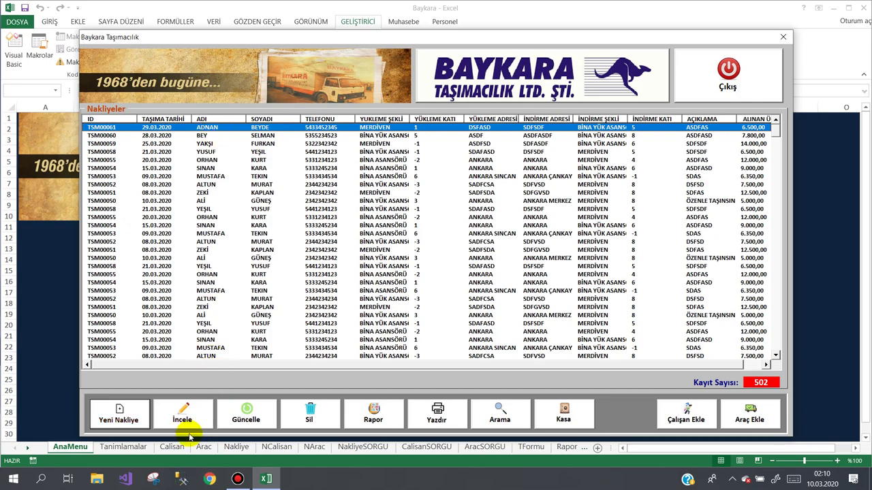
left_click(184, 414)
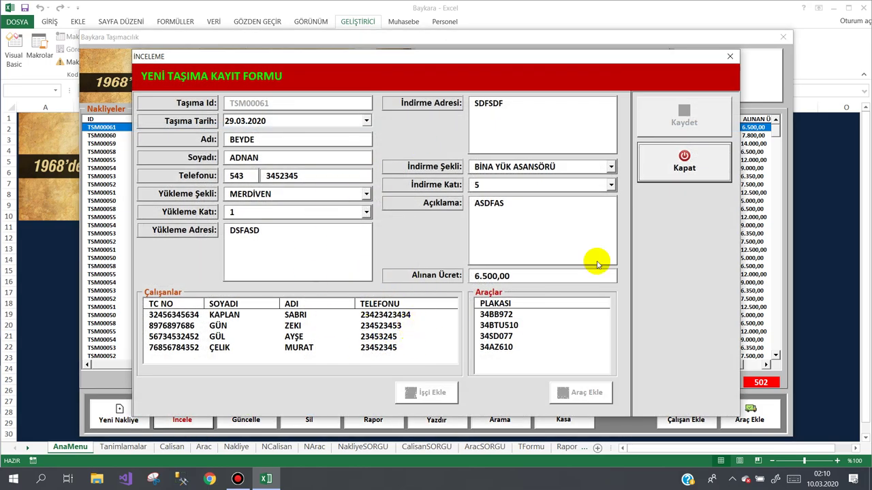
left_click(687, 166)
left_click(254, 413)
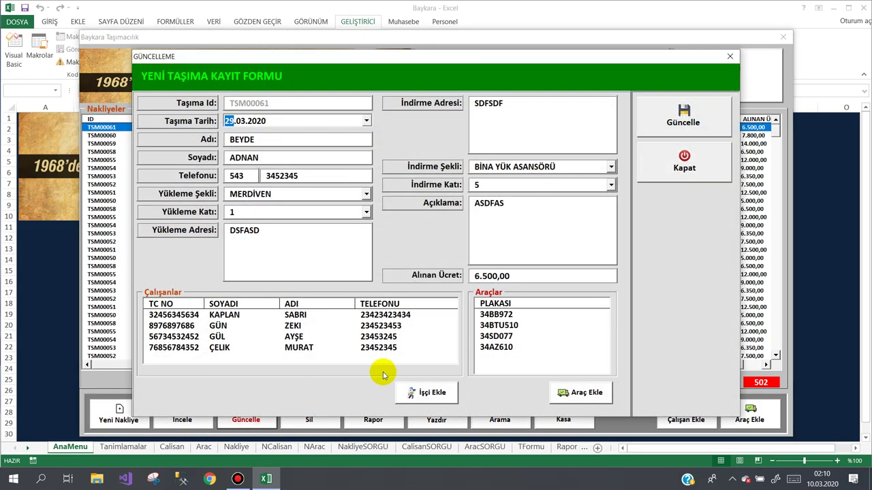
double_click(510, 326)
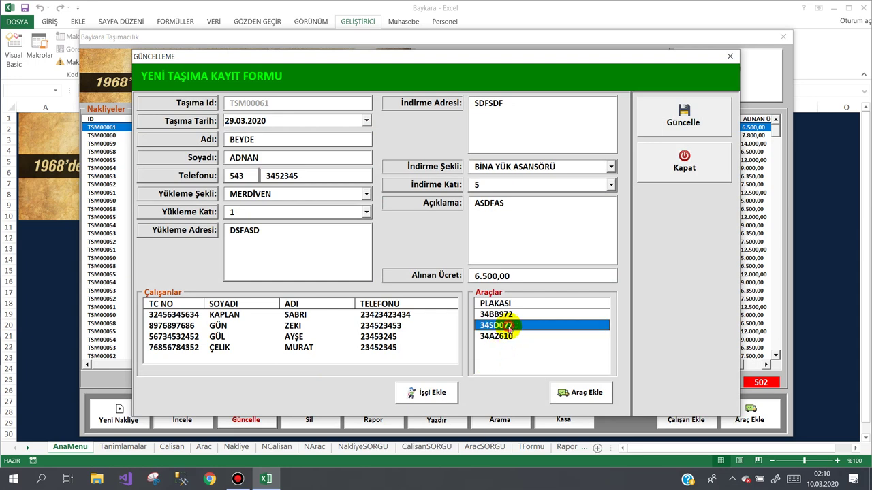
left_click(295, 338)
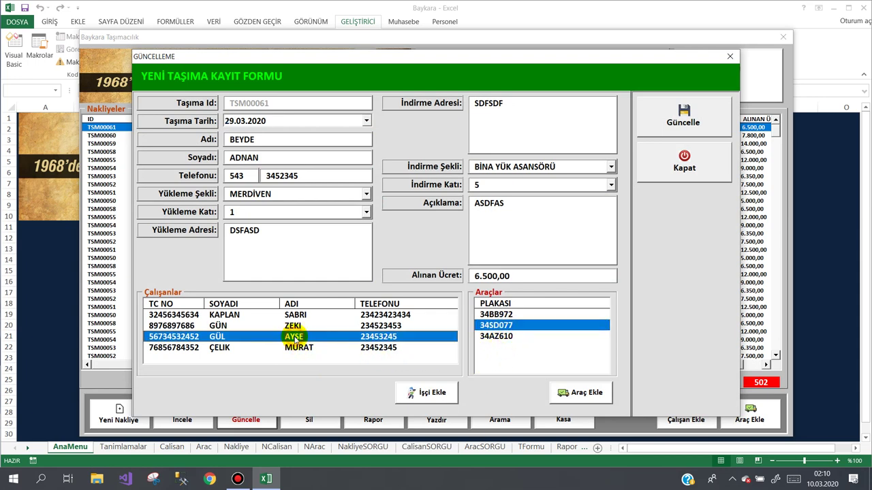
double_click(295, 337)
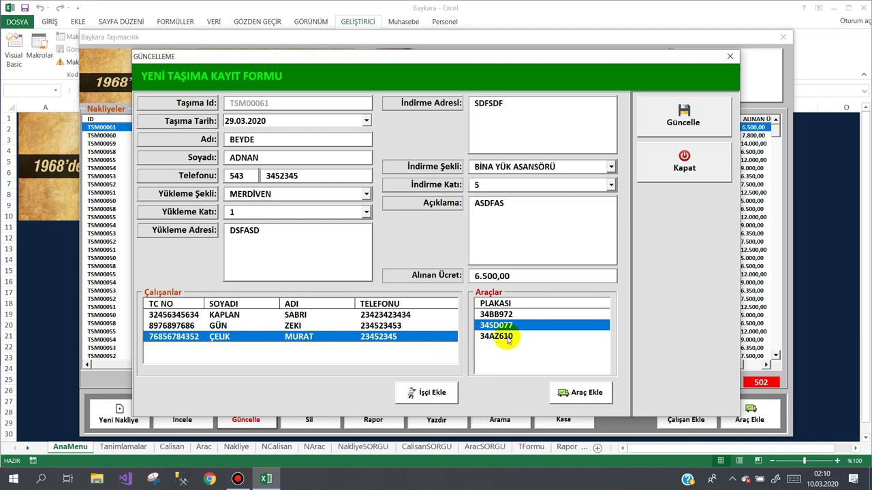
Step: Change the fee received to 7.450,00 and confirm the record update
left_click_drag(531, 282, 450, 282)
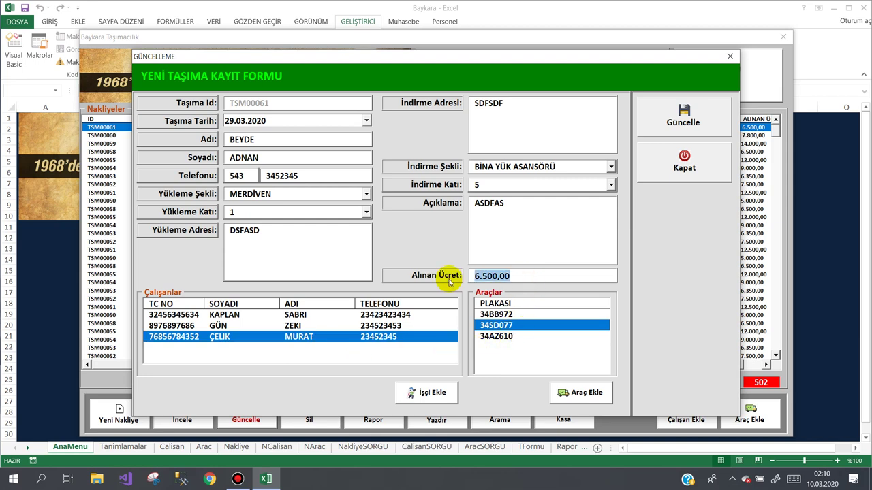
type("7450")
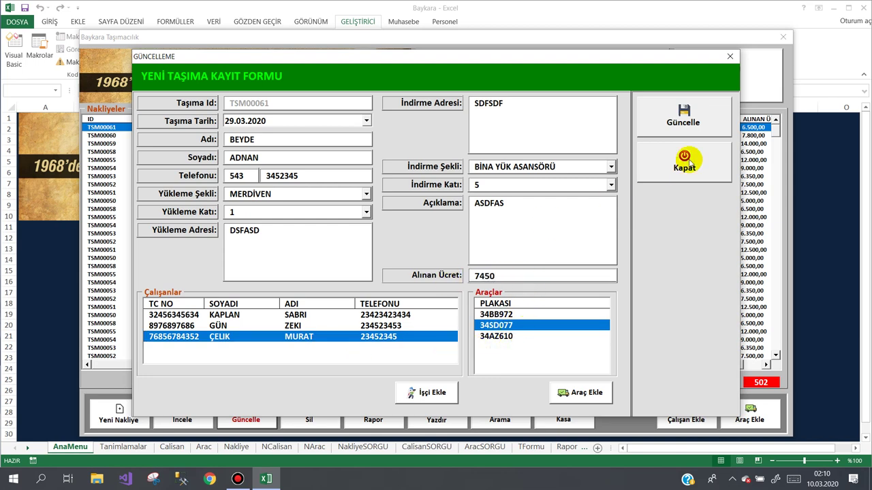
left_click(688, 114)
left_click(428, 280)
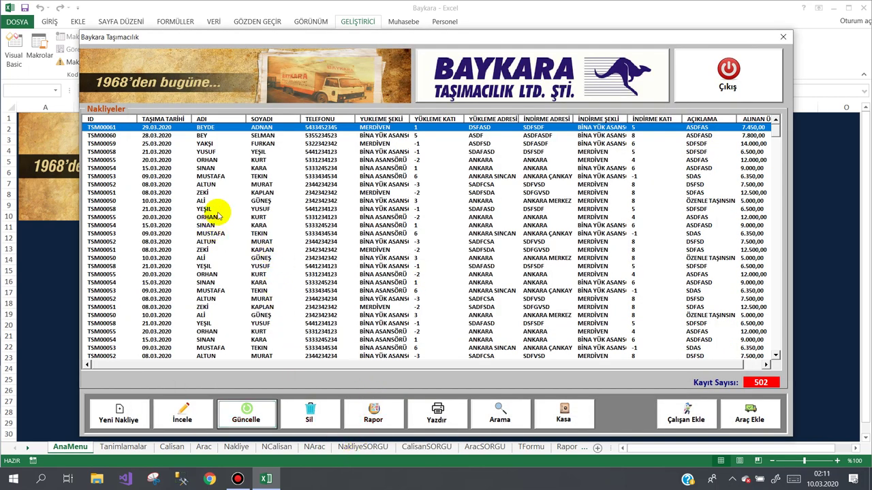
left_click(191, 136)
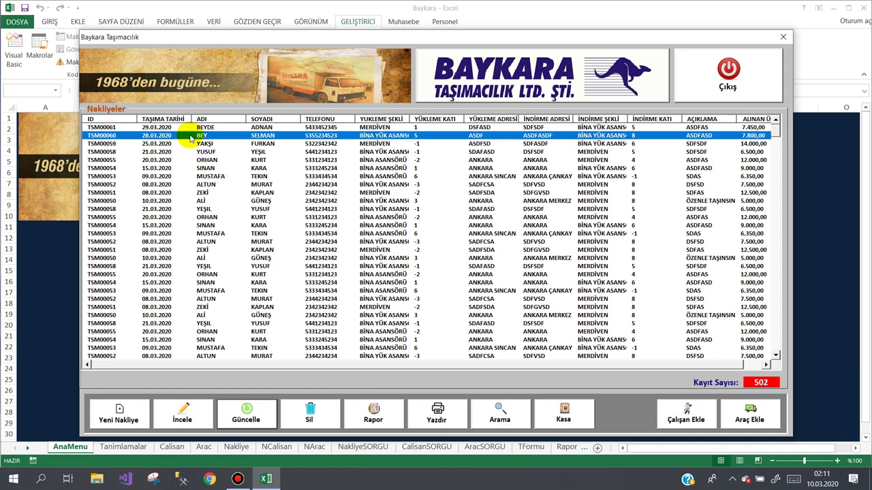
left_click(310, 412)
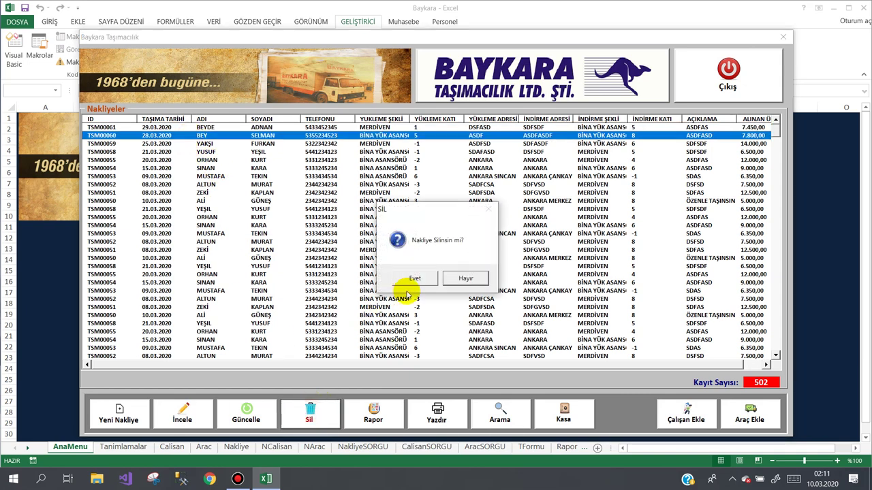
left_click(465, 279)
left_click(375, 413)
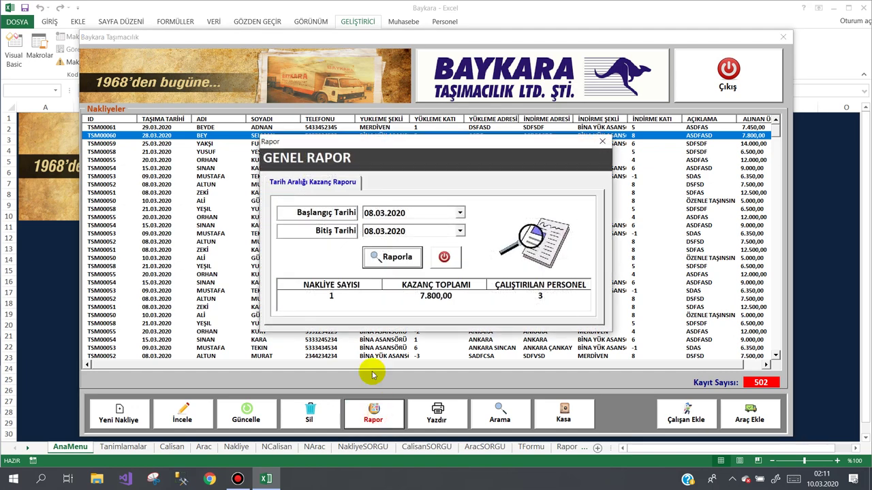
left_click(461, 213)
left_click(483, 308)
left_click(461, 231)
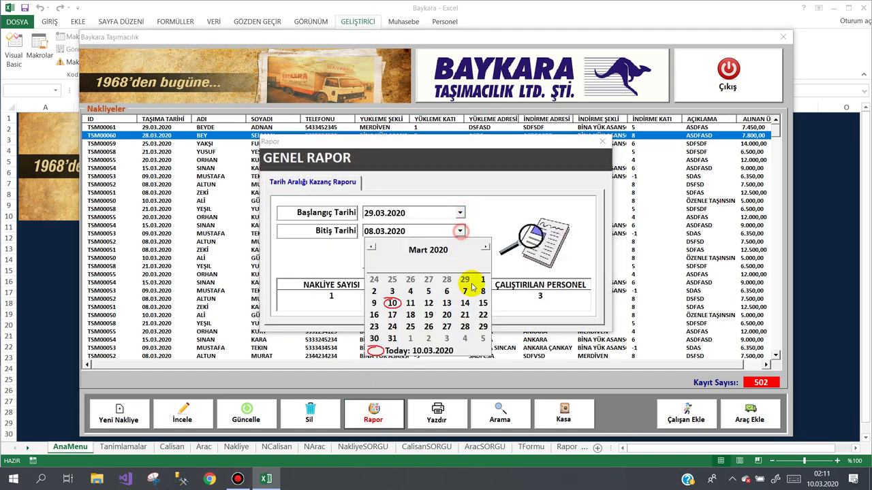
left_click(483, 326)
left_click(408, 265)
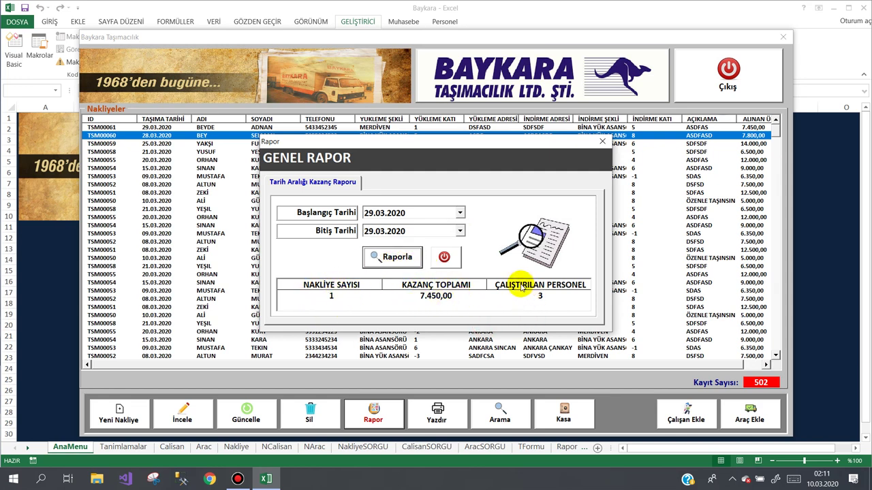
left_click(444, 257)
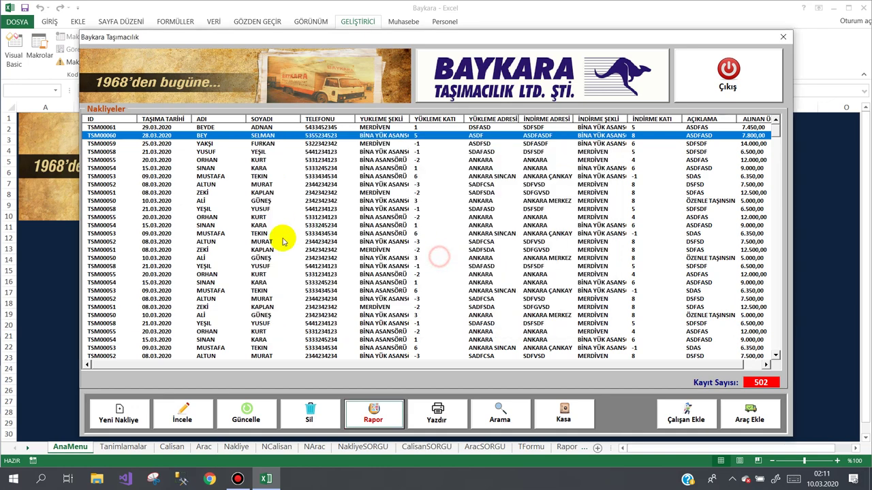
left_click(185, 410)
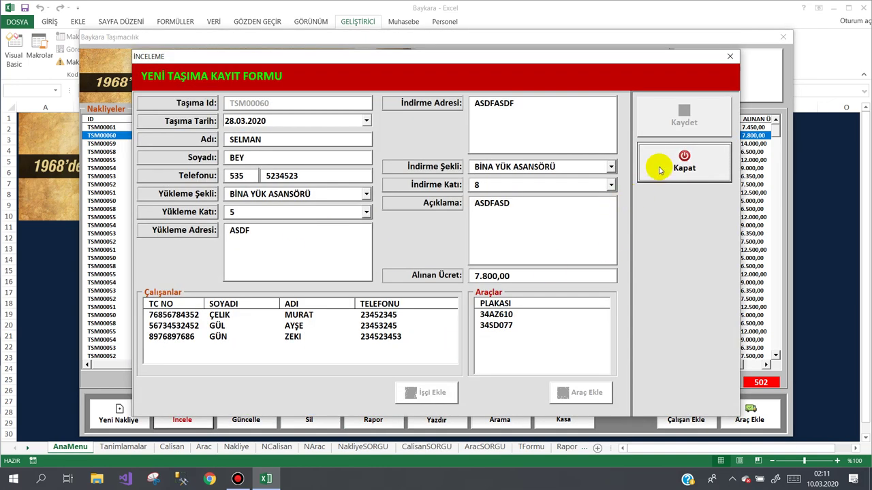
left_click(658, 161)
left_click(216, 129)
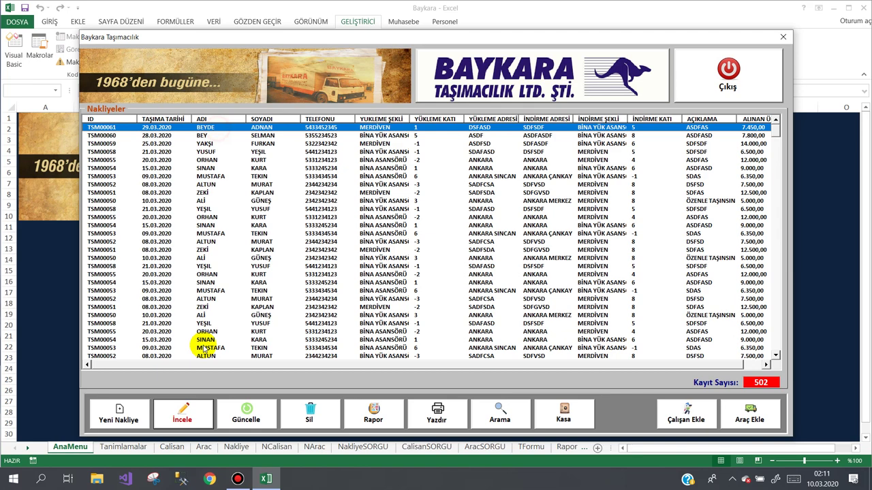
left_click(184, 412)
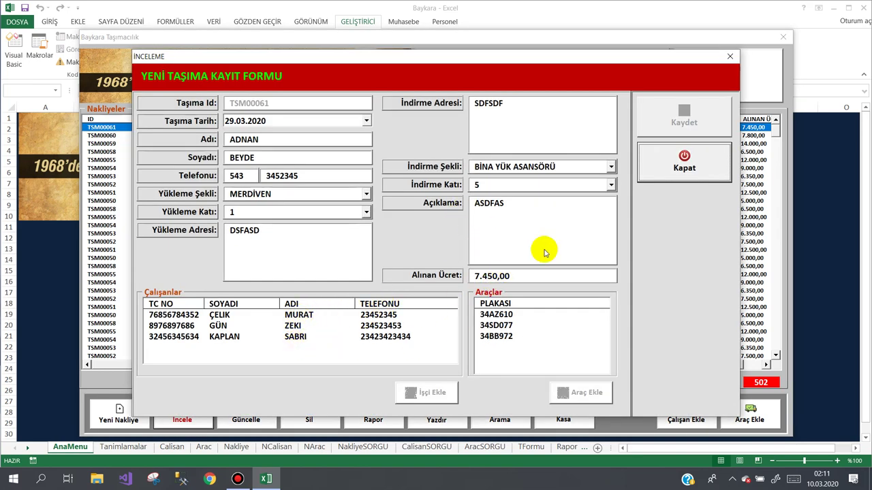
left_click(658, 163)
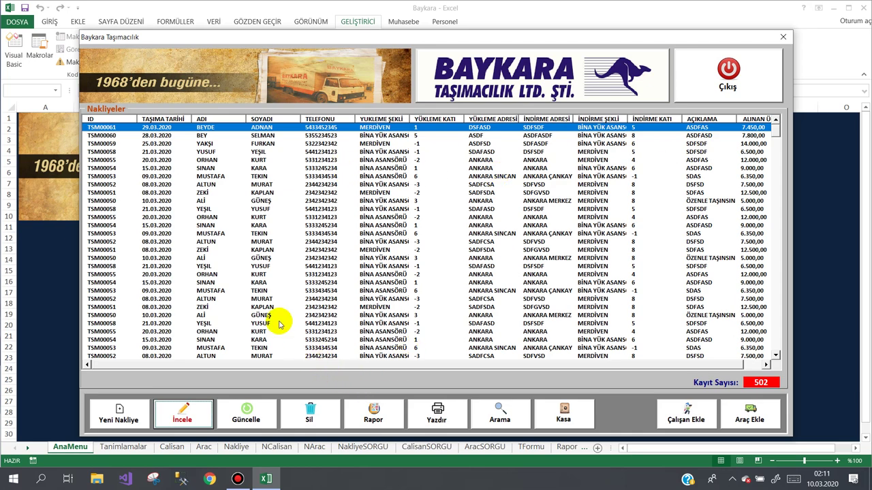
left_click(373, 413)
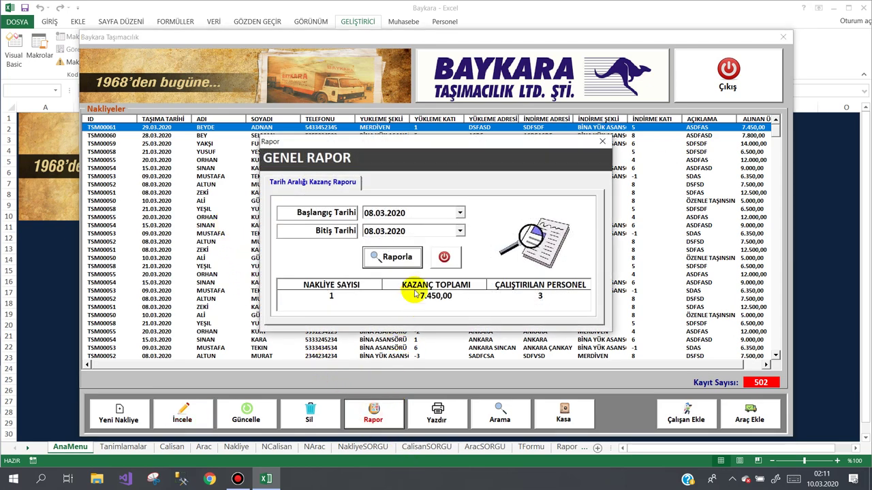
left_click(460, 212)
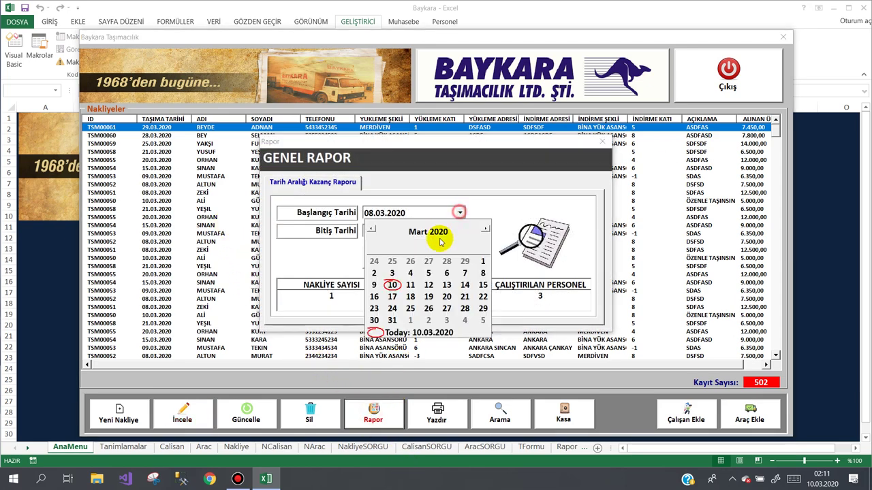
left_click(392, 285)
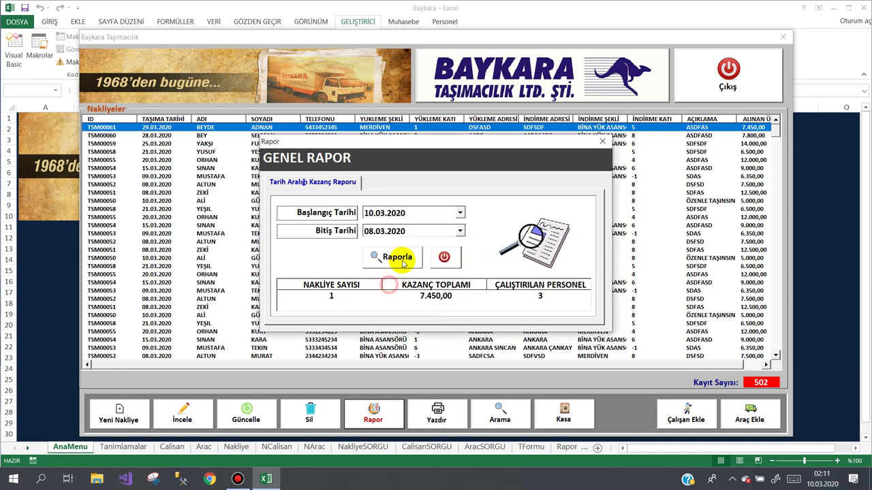
left_click(461, 232)
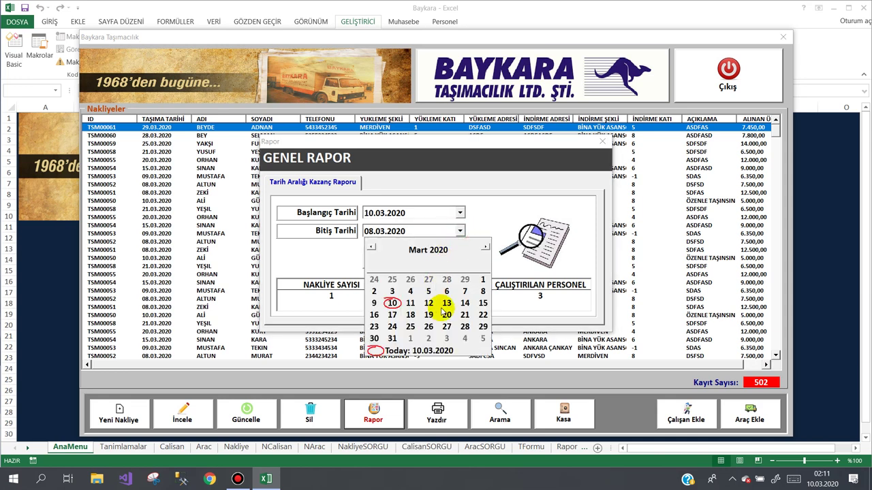
left_click(450, 317)
left_click(396, 265)
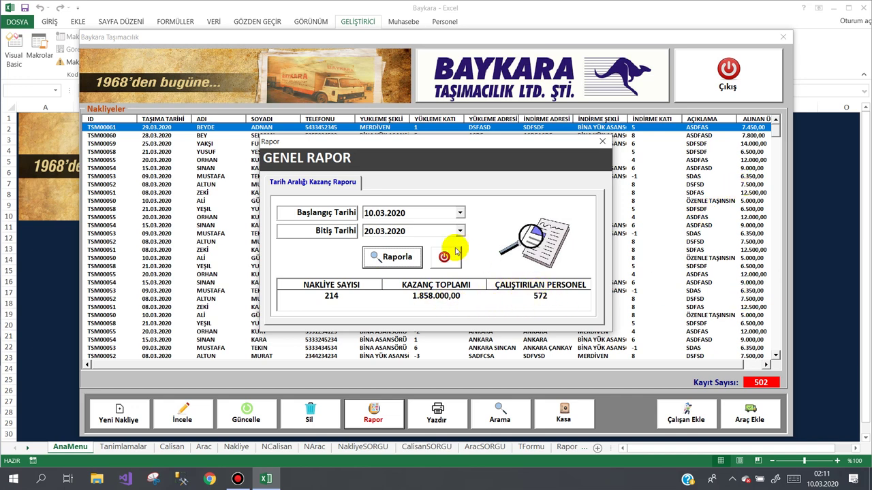
left_click(460, 213)
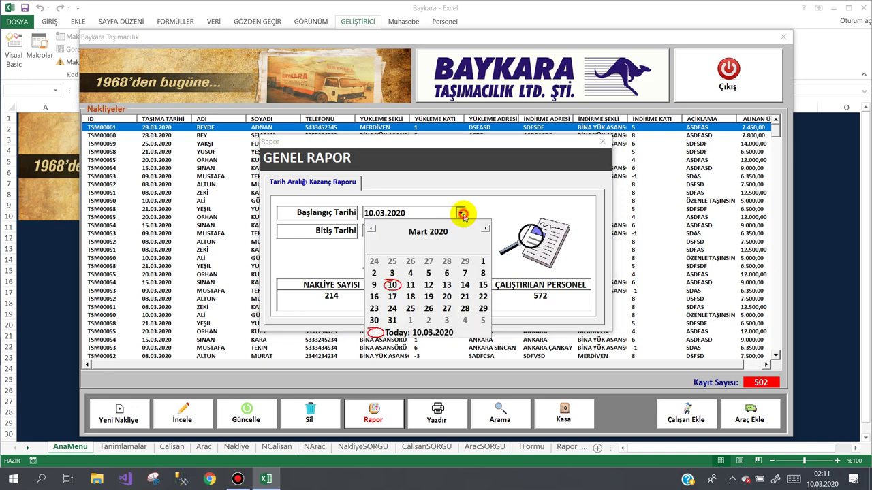
left_click(465, 309)
left_click(460, 231)
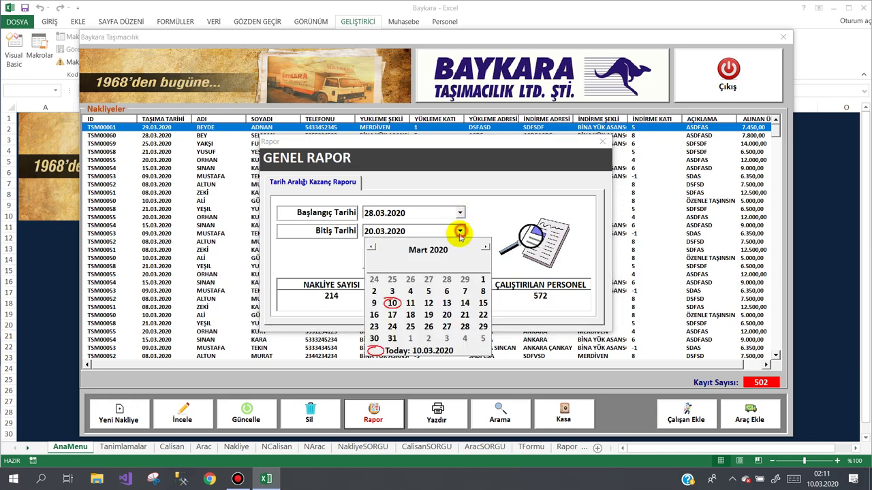
left_click(483, 329)
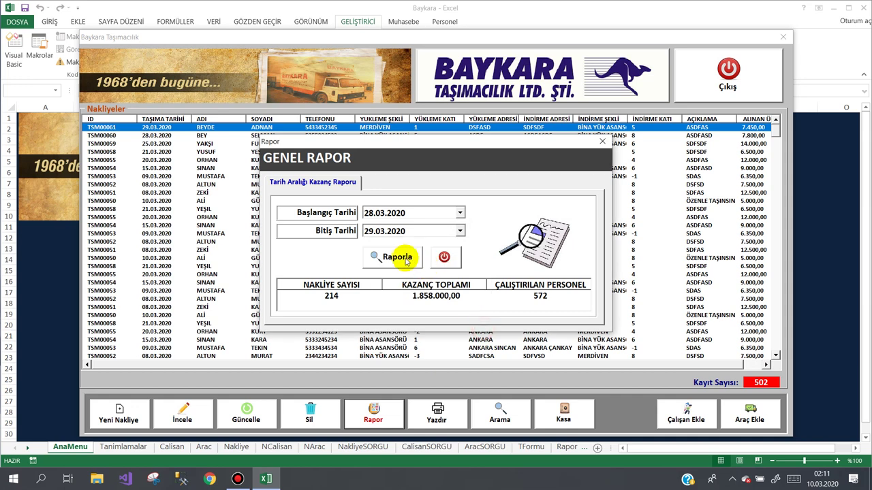
left_click(399, 258)
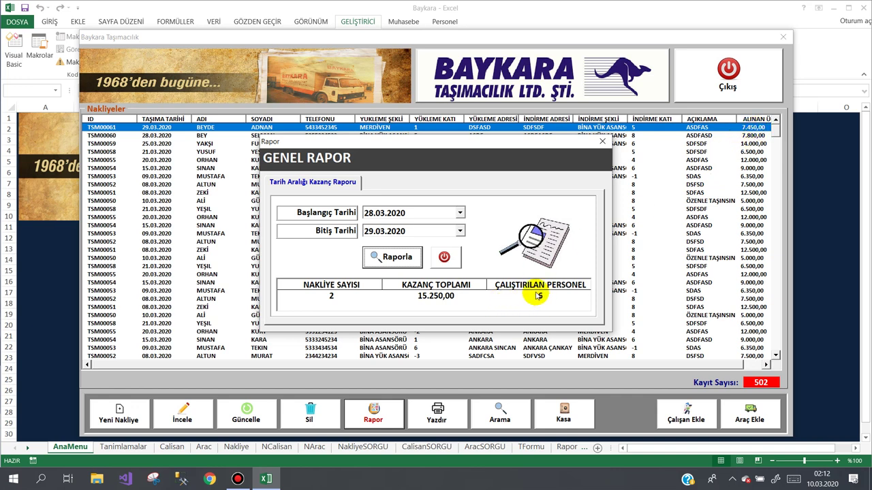
left_click(440, 256)
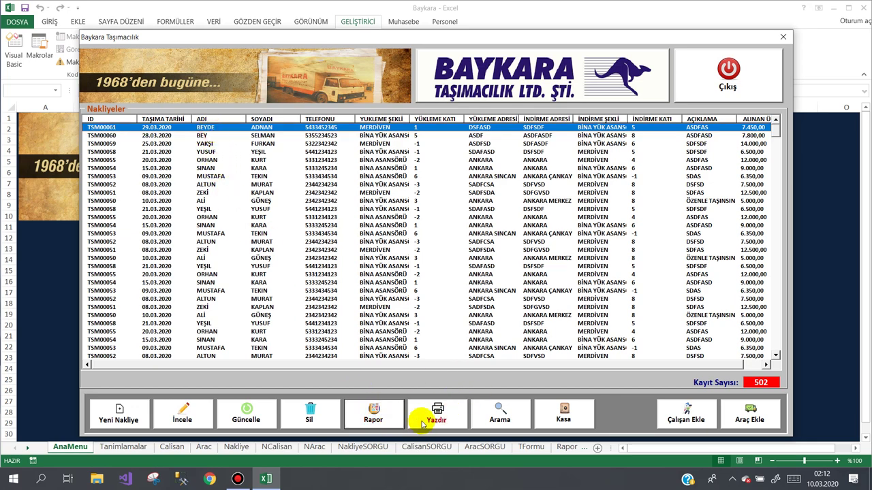
Step: Print the transport form to a desktop PDF named after the customer, then close the form and minimize Excel
left_click(418, 422)
type("AD")
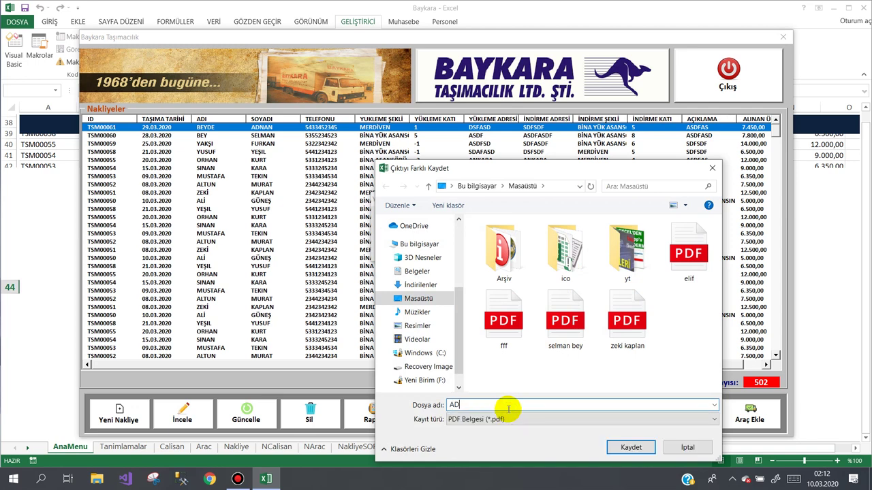
type("NASN")
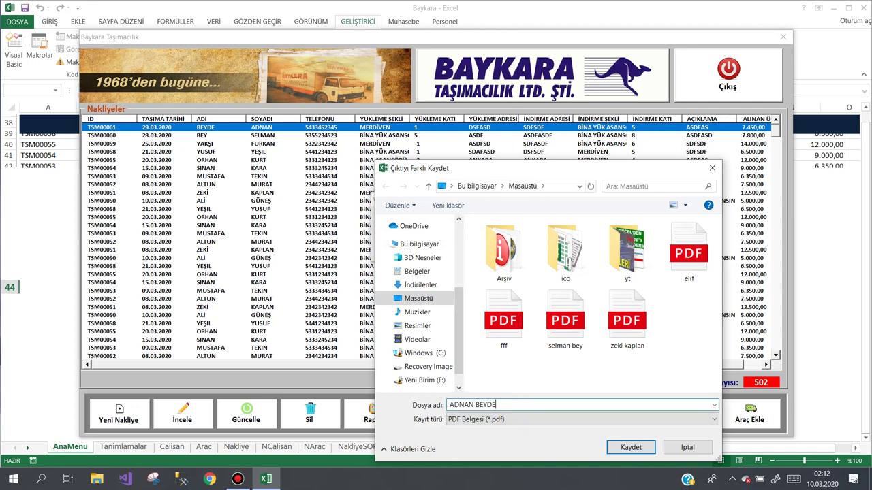
left_click(620, 447)
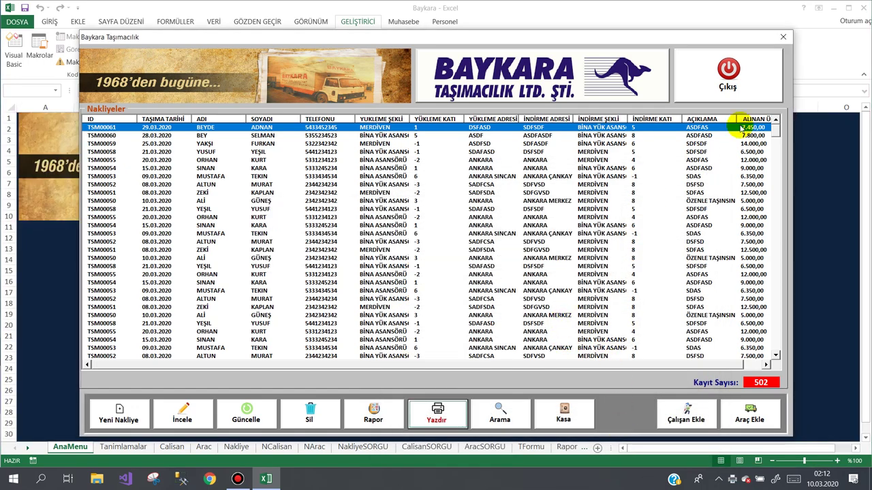
left_click(744, 83)
left_click(831, 8)
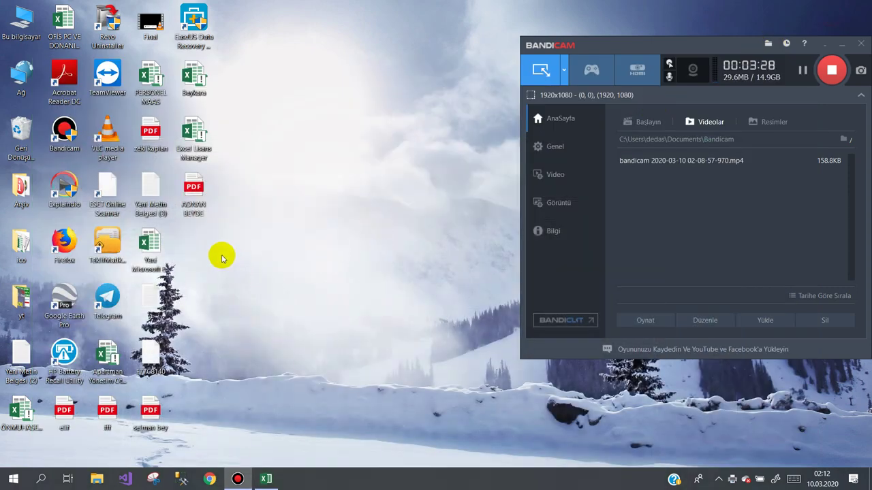
Step: View the saved PDF's crew and vehicle tables in Edge, then return to the Baykara workbook
double_click(194, 199)
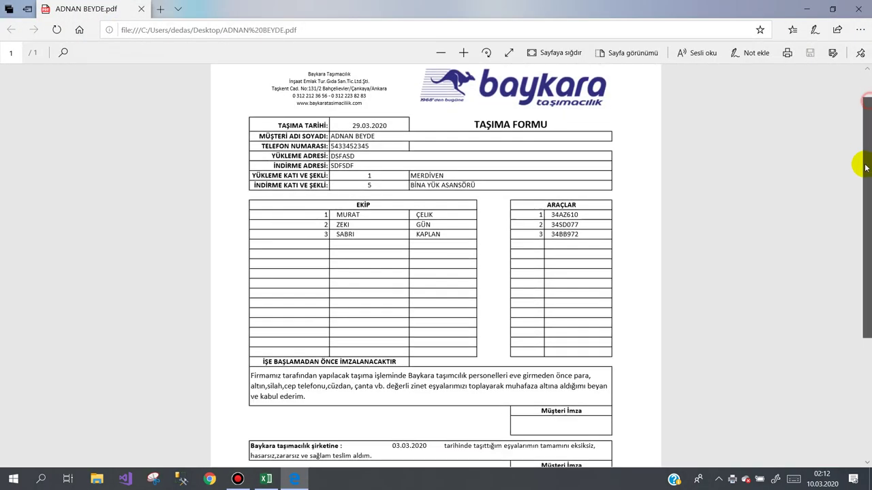
mouse_move(866, 105)
left_mouse_down()
mouse_move(860, 295)
mouse_move(865, 58)
left_mouse_up()
left_click(859, 9)
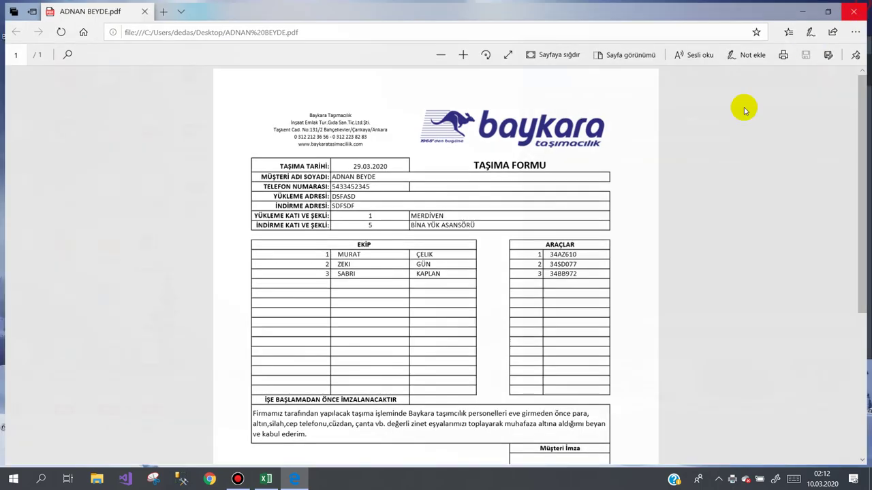
left_click(266, 479)
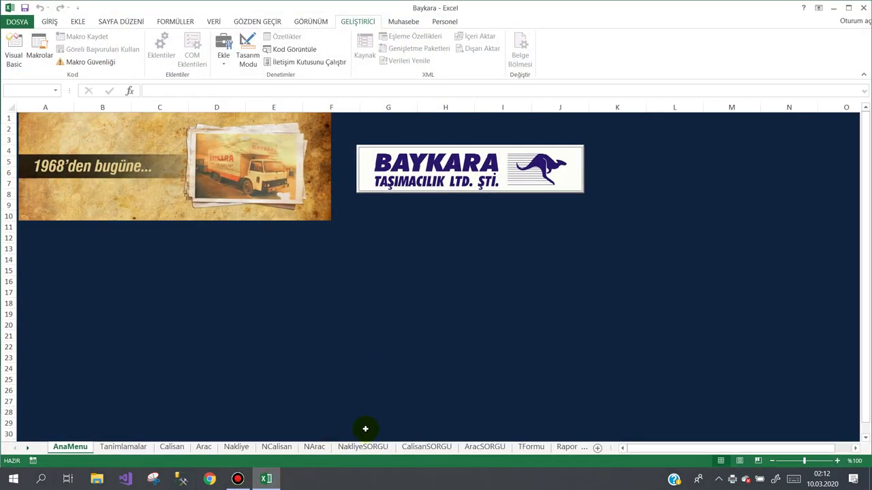
Step: Open the transport form's Gelişmiş Arama search and scroll through its criteria tabs
left_click(434, 180)
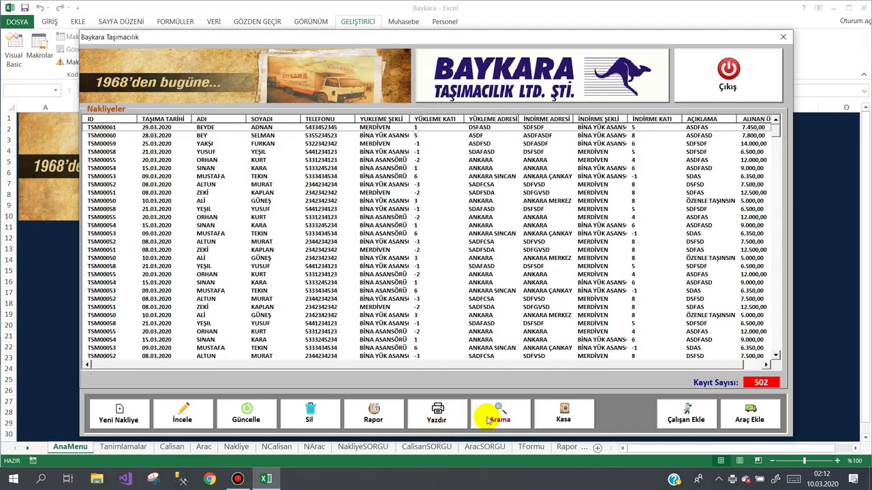
left_click(499, 416)
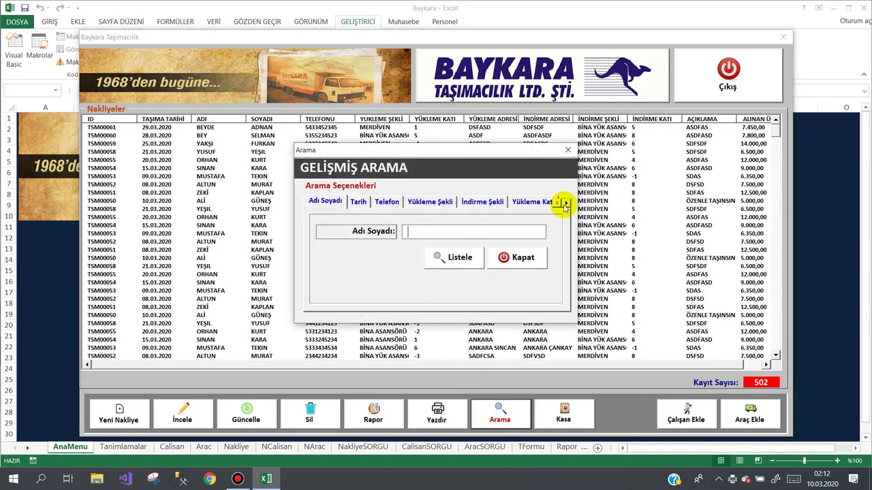
left_click(566, 203)
left_click(565, 203)
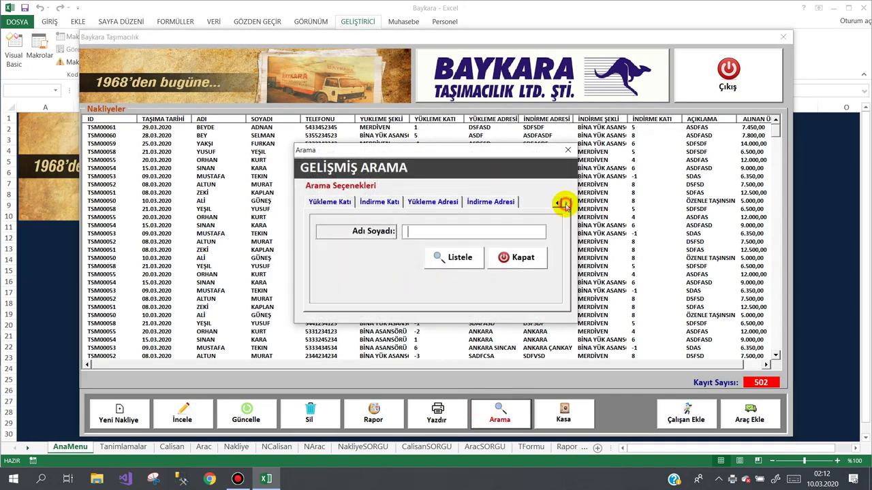
left_click(563, 203)
left_click(563, 203)
left_click(562, 203)
left_click(563, 203)
left_click(563, 203)
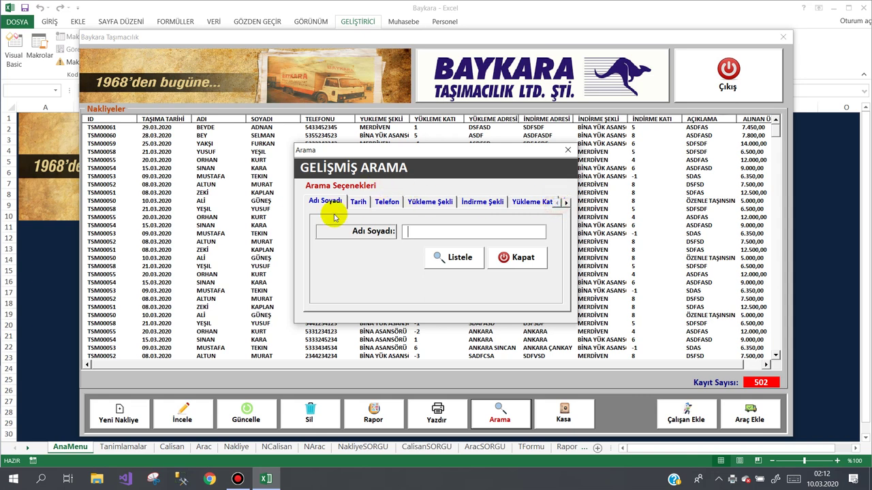
Step: Browse the date, phone, loading/unloading type, floor and address criteria, ending on name search
left_click(359, 201)
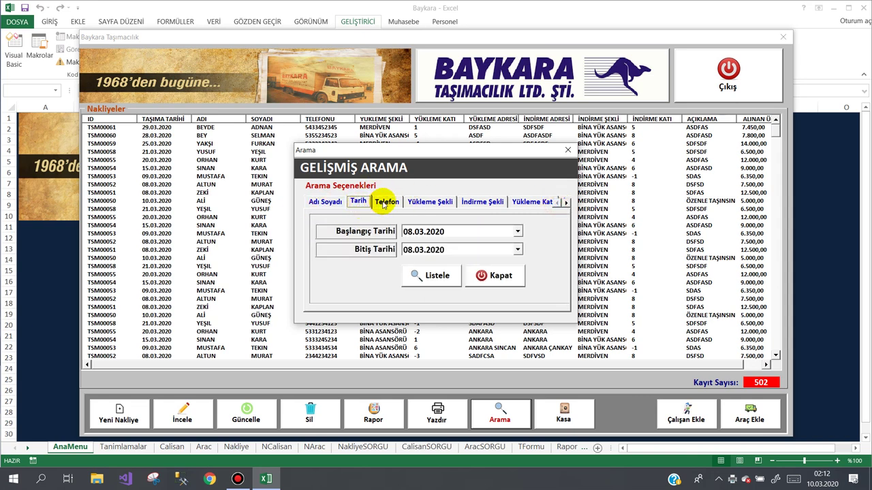
left_click(386, 203)
left_click(417, 202)
left_click(470, 201)
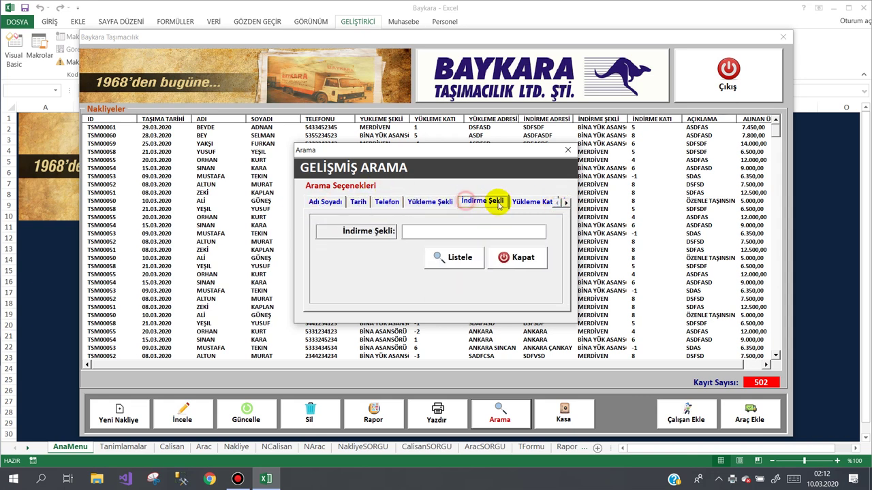
left_click(530, 203)
left_click(555, 202)
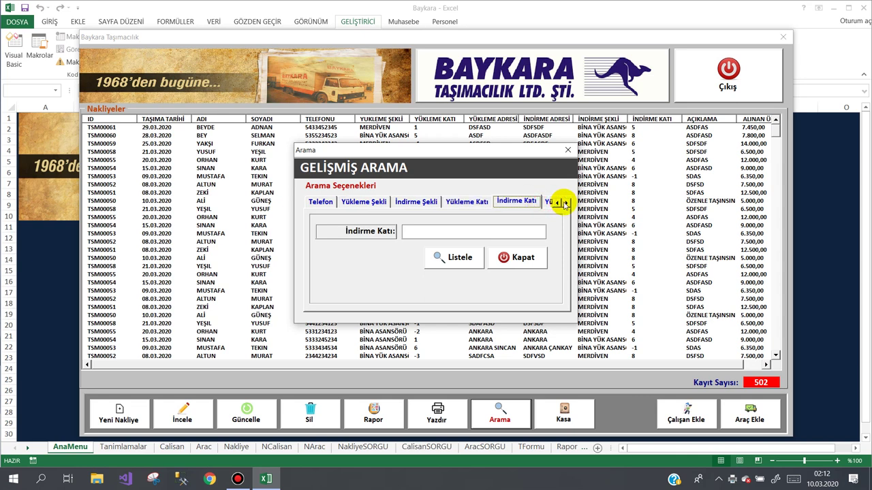
left_click(564, 203)
left_click(553, 203)
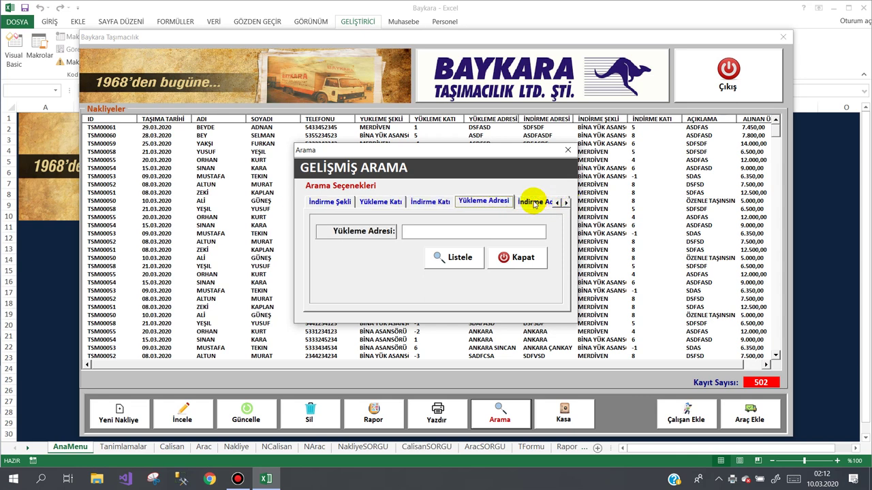
left_click(535, 203)
left_click(555, 204)
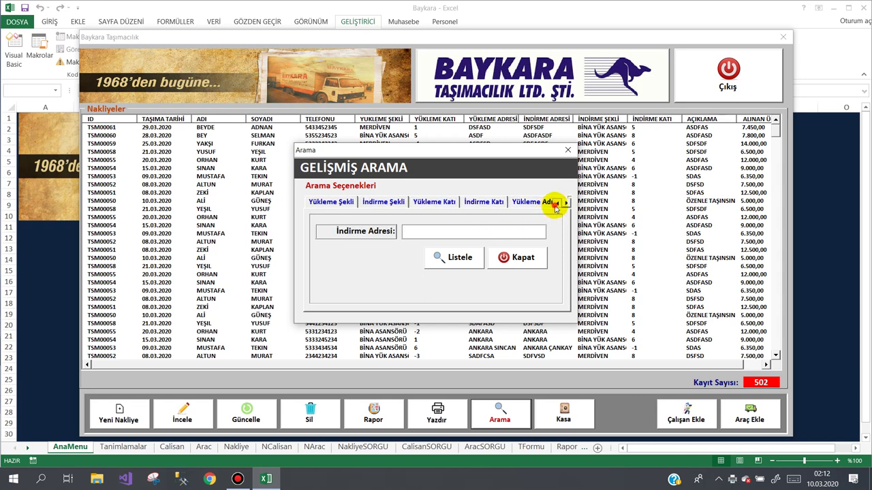
left_click(555, 204)
left_click(555, 205)
left_click(555, 204)
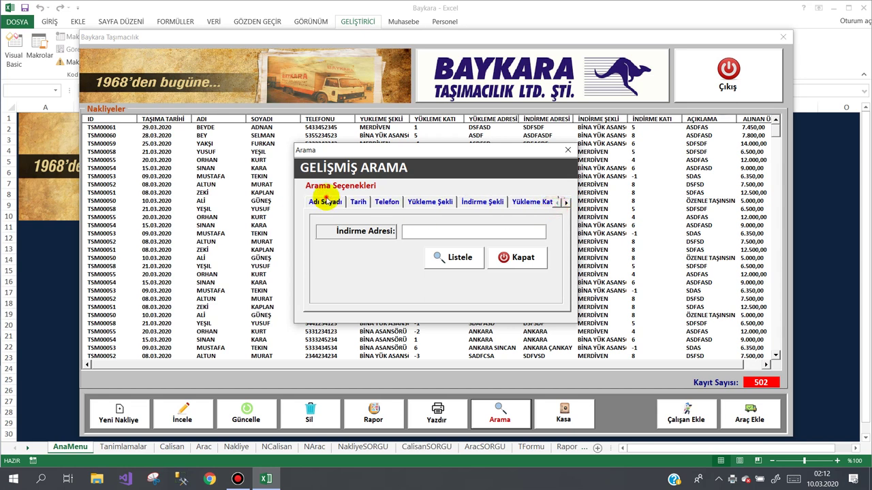
left_click(324, 200)
type("ADN")
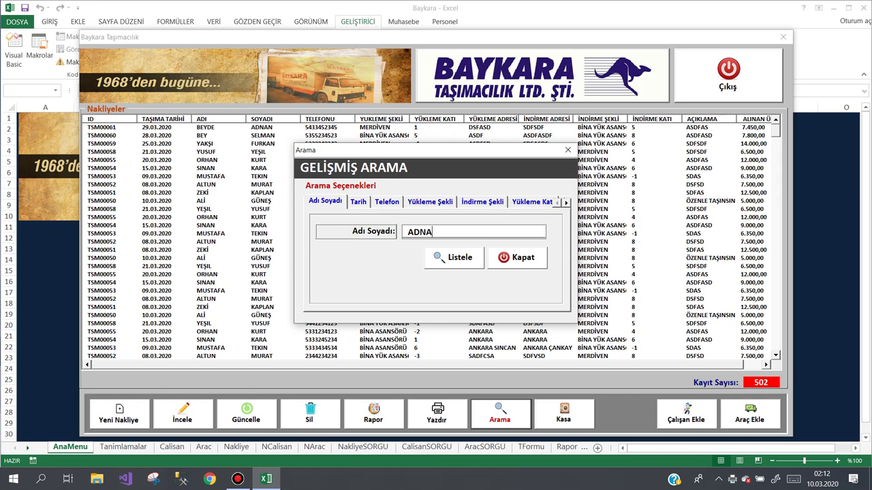
Step: List shipments for three different customer names, then close and reopen the search with all 502 shipments
left_click(432, 257)
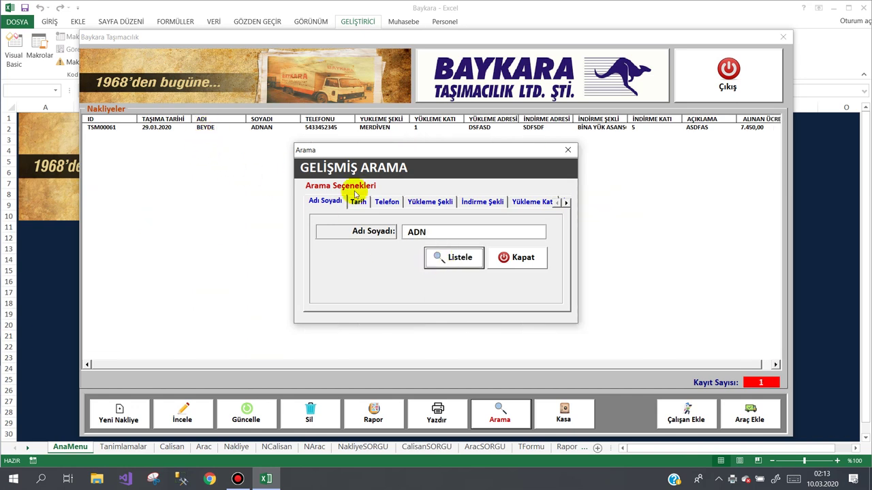
double_click(443, 232)
type("Ş")
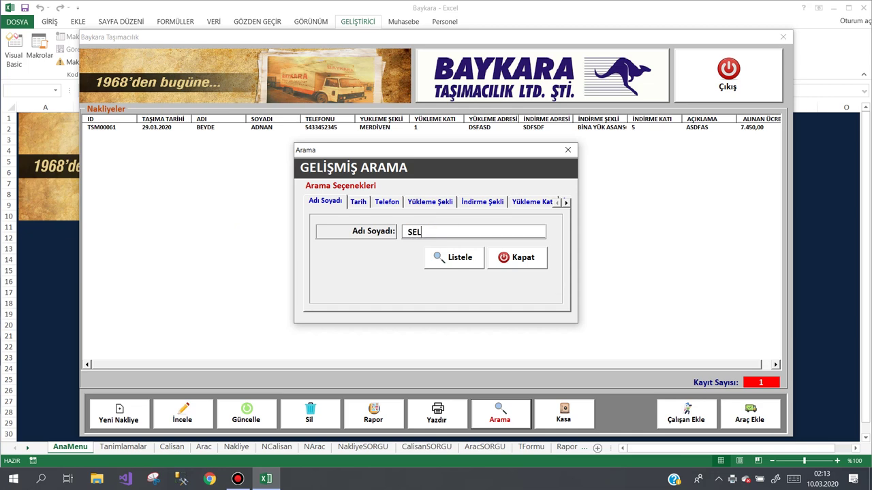
left_click(429, 258)
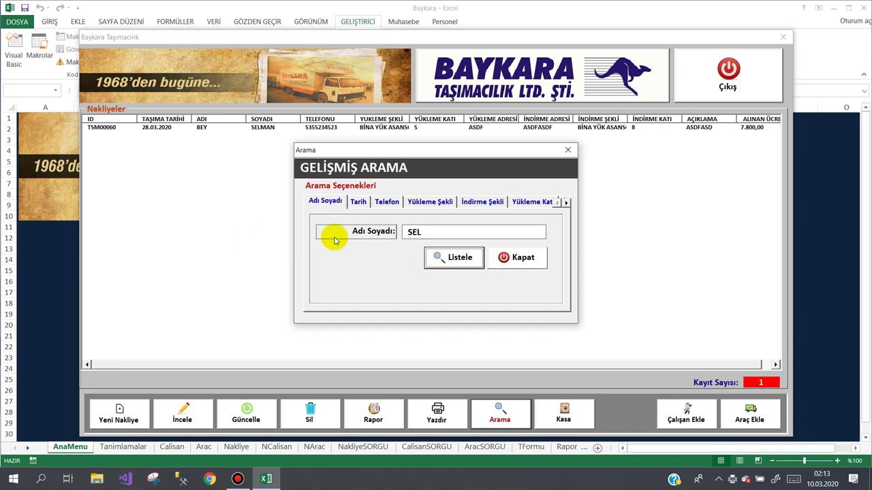
double_click(453, 234)
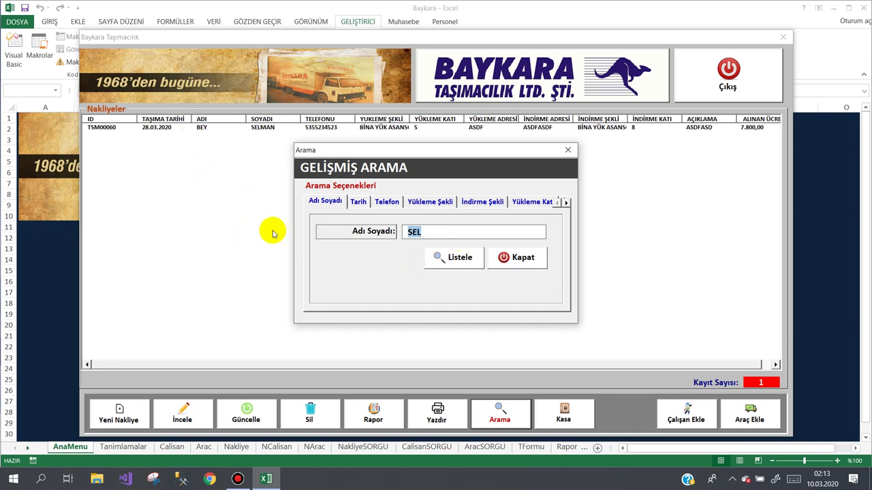
type("ORH")
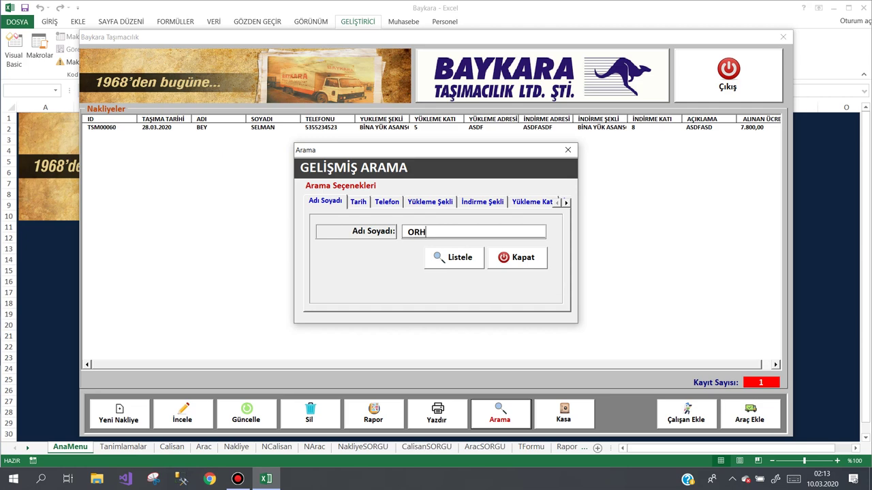
left_click(441, 256)
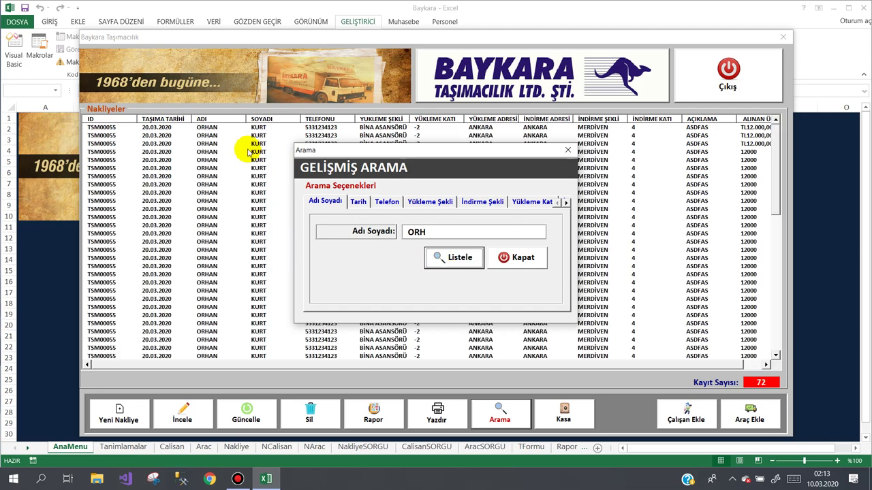
left_click(505, 259)
left_click(499, 415)
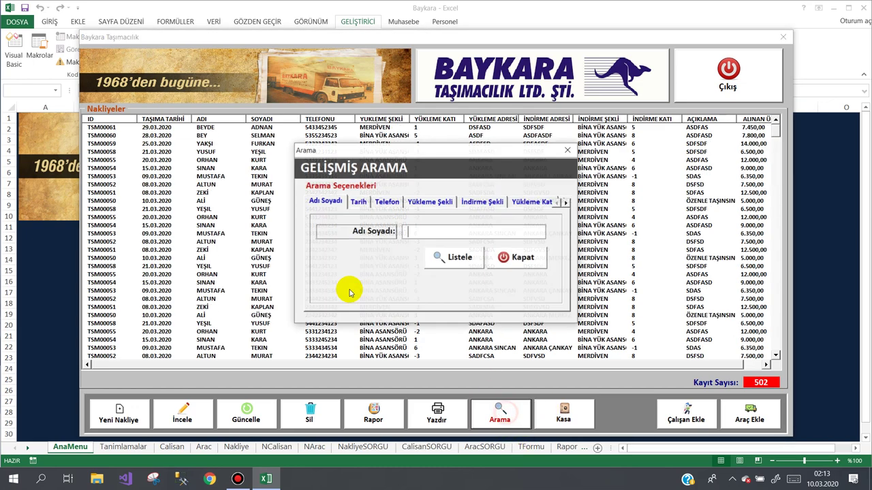
Step: Filter shipments from 28.03.2020 to 29.03.2020, finding 2, then close the search
left_click(359, 201)
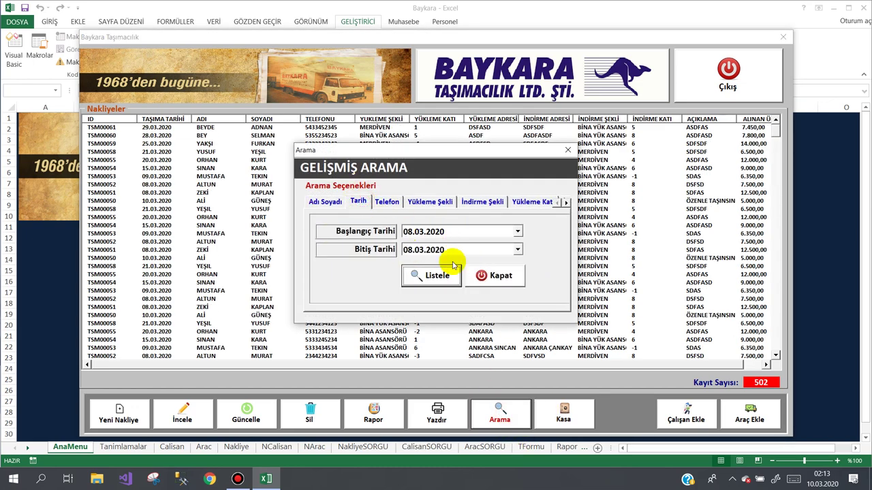
left_click(431, 277)
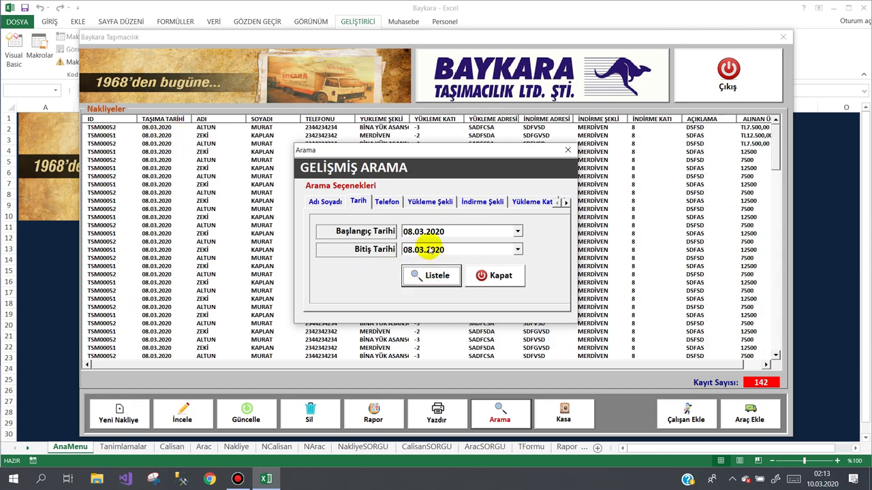
left_click(518, 232)
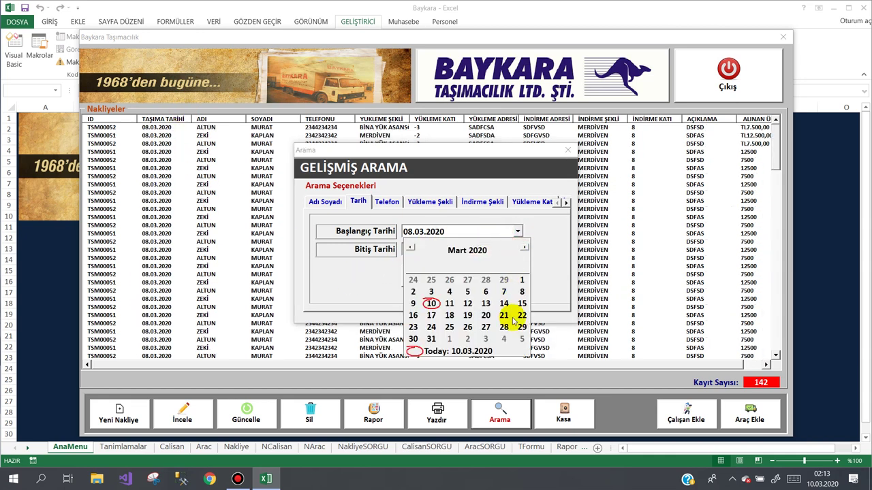
left_click(522, 322)
left_click(514, 232)
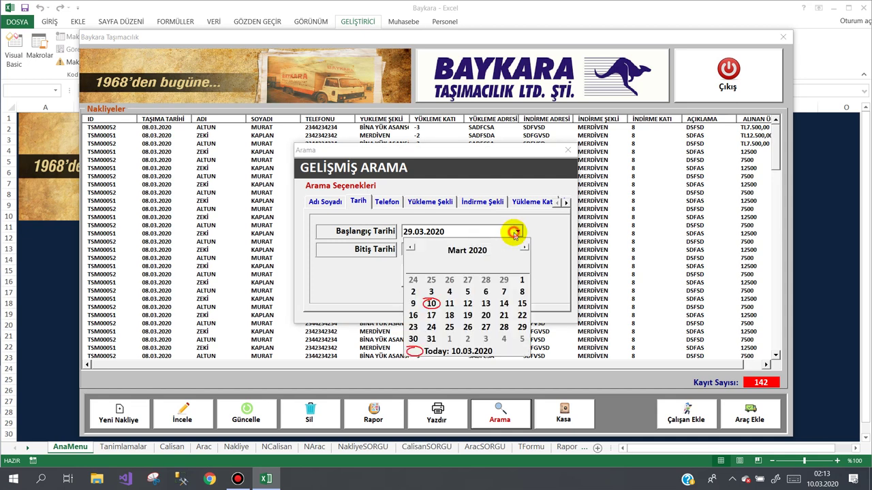
left_click(506, 329)
left_click(518, 250)
left_click(522, 344)
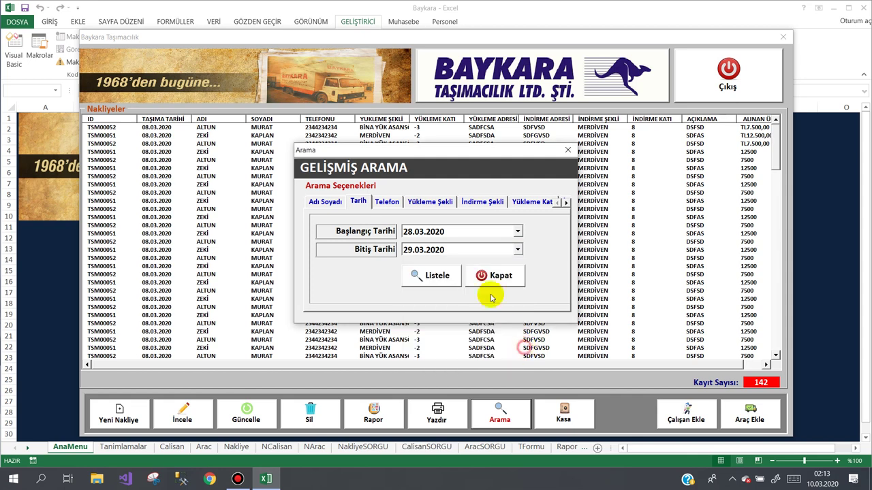
left_click(422, 276)
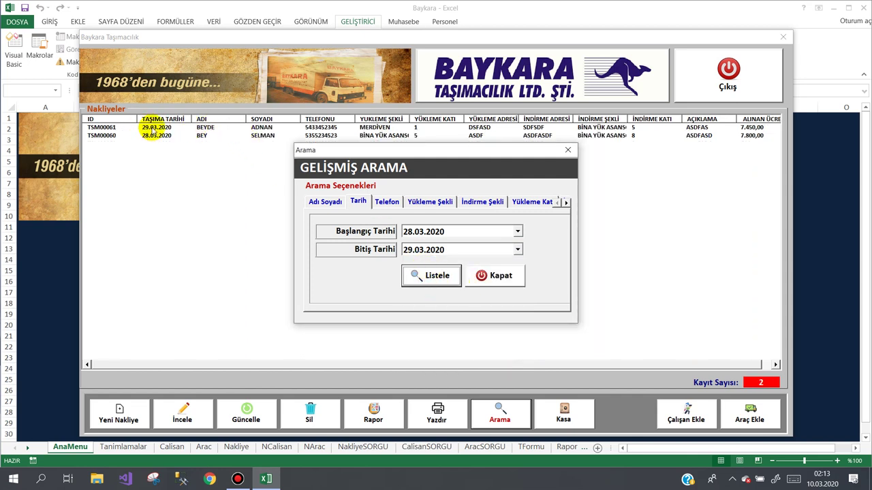
left_click(482, 275)
Step: Search by a partial phone number to list only shipment TSM00061, then move to loading type
left_click(495, 411)
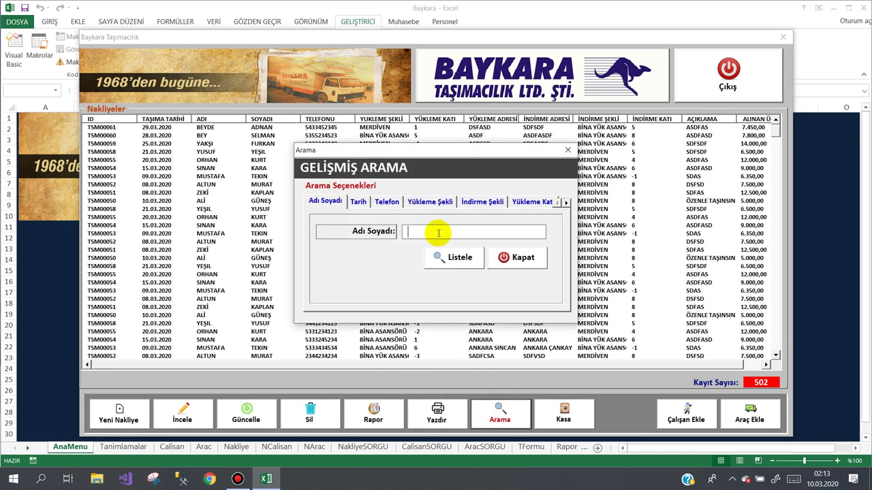
left_click(387, 201)
type("543")
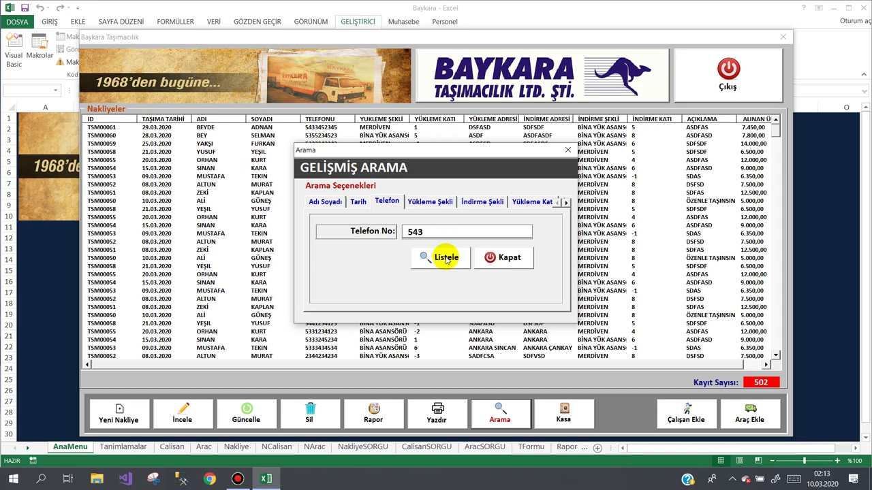
left_click(446, 259)
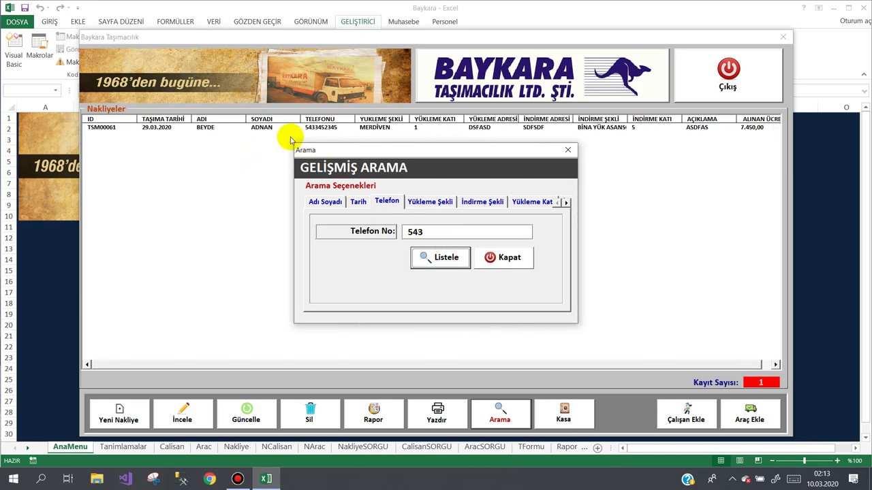
left_click(430, 203)
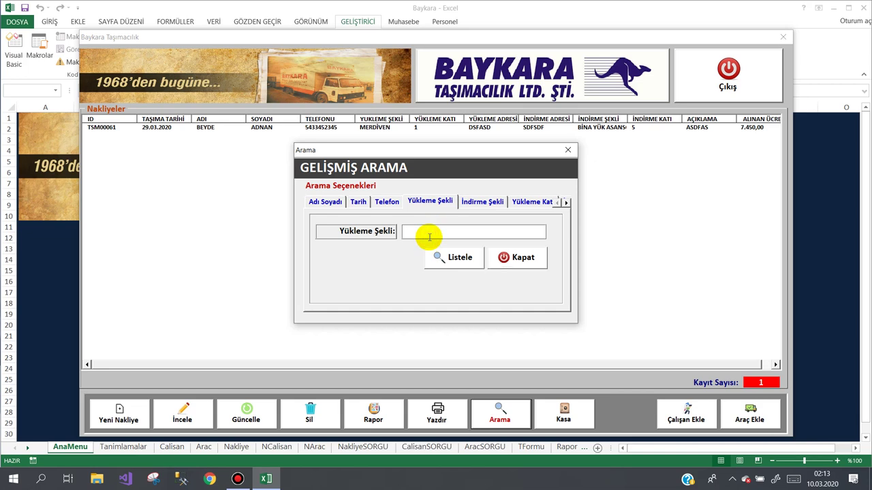
Step: Search loading type for "MER", listing 73 MERDİVEN shipments
type("MER")
left_click(452, 258)
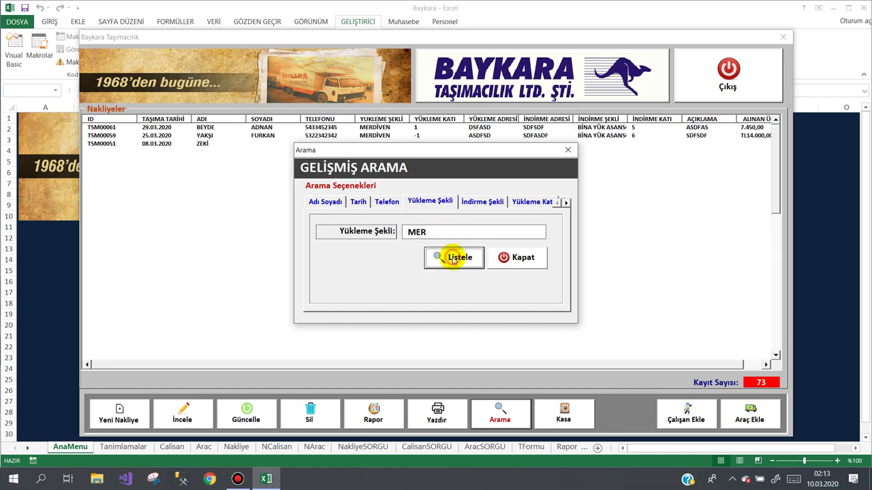
left_click_drag(470, 156, 592, 141)
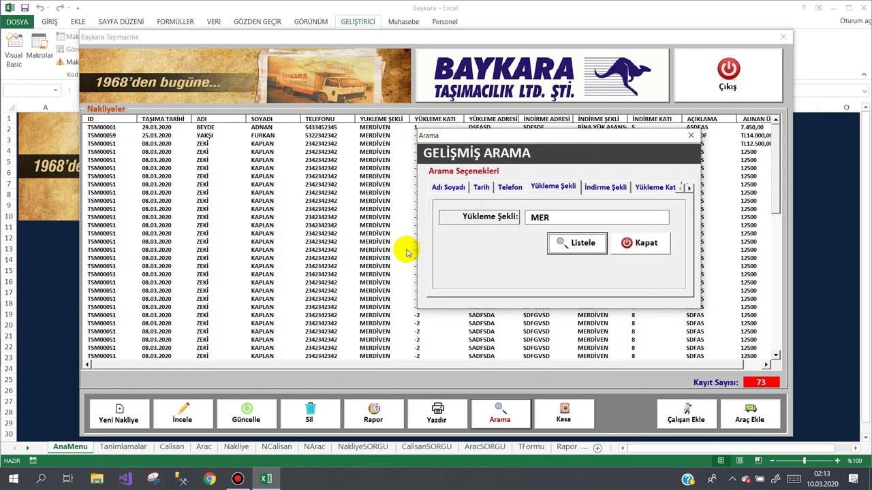
Step: Cycle through the unloading type, floor and unloading method criteria, ending on loading address
left_click(603, 188)
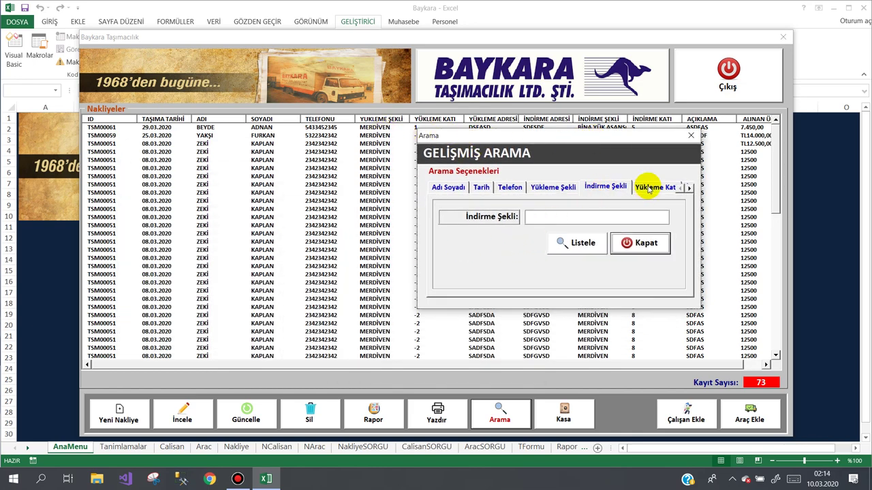
left_click(651, 188)
left_click(652, 188)
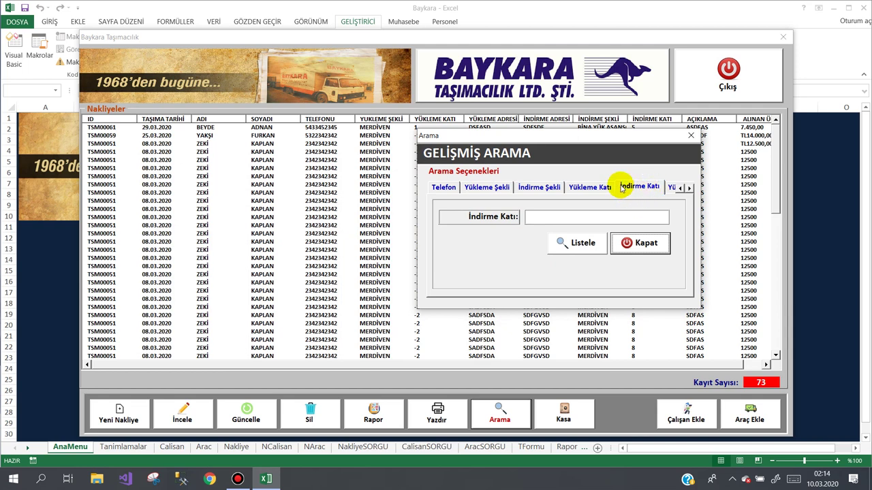
left_click(590, 188)
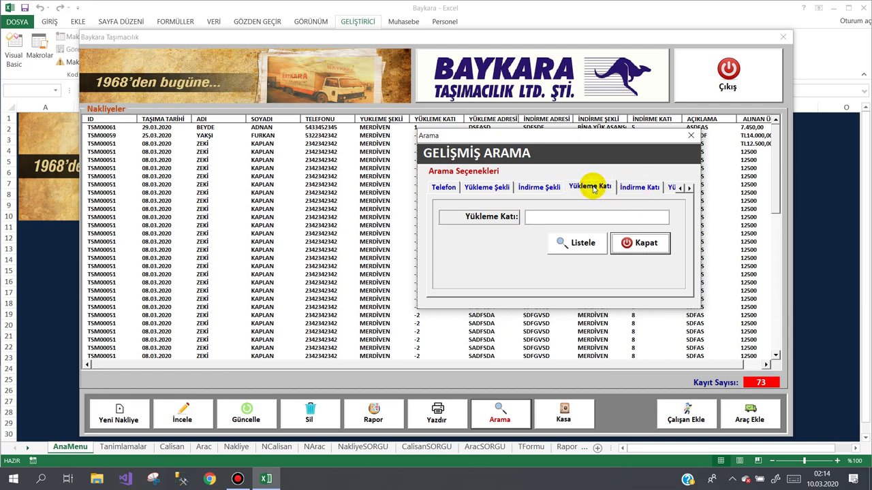
left_click(545, 191)
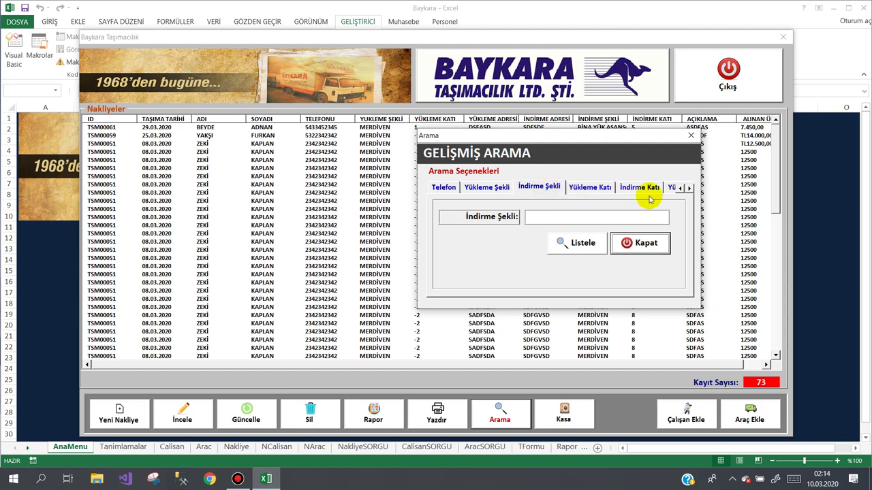
left_click(689, 188)
left_click(689, 189)
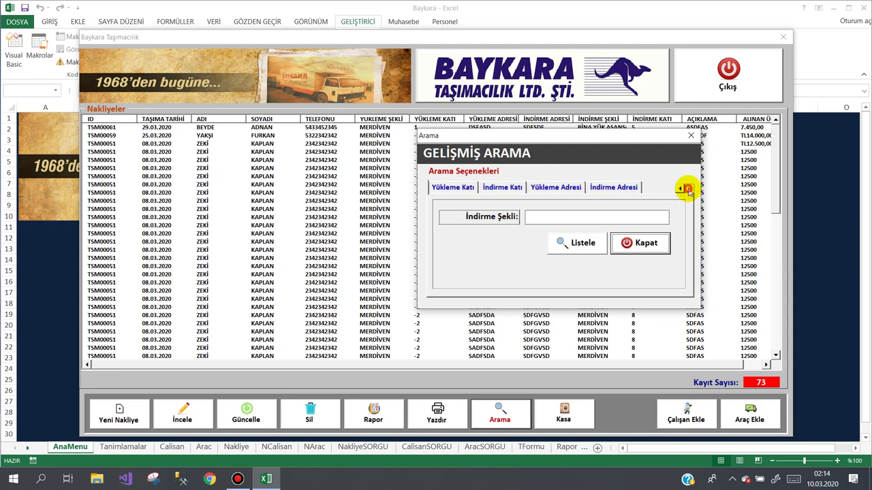
Step: Search shipments by loading address 'ANKA' to list the 285 ANKARA records, then close the search
left_click(573, 188)
left_click(536, 217)
type("ANKA")
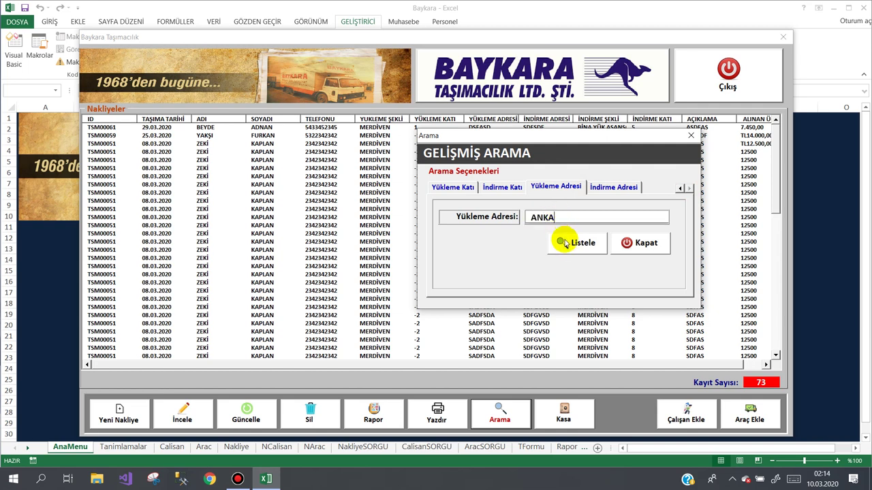
left_click(564, 243)
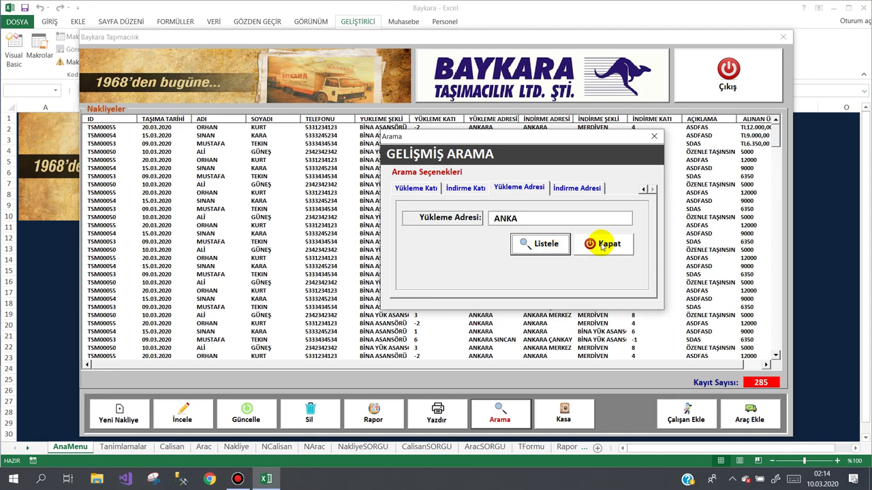
left_click(600, 243)
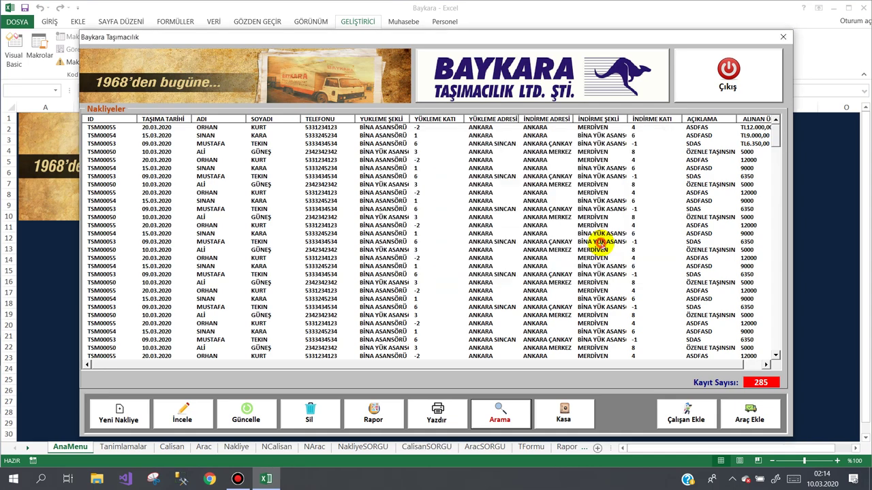
left_click(504, 414)
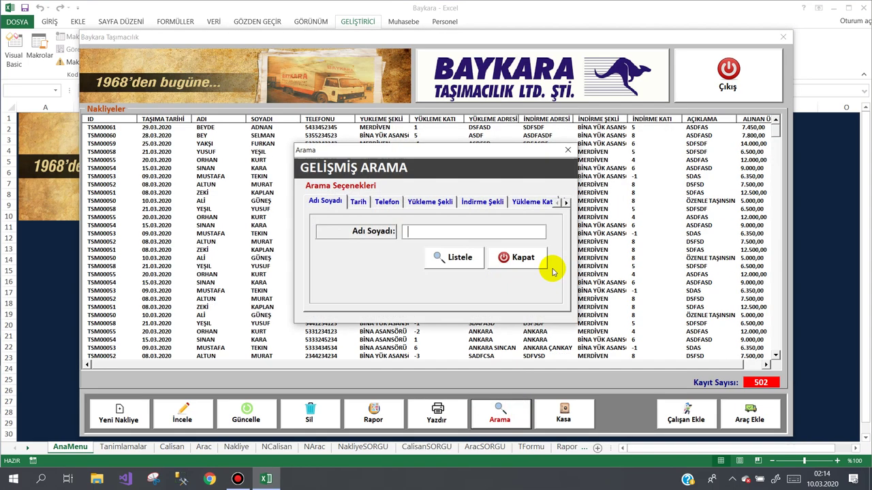
left_click(566, 203)
left_click(566, 203)
left_click(566, 203)
left_click(566, 203)
left_click(566, 203)
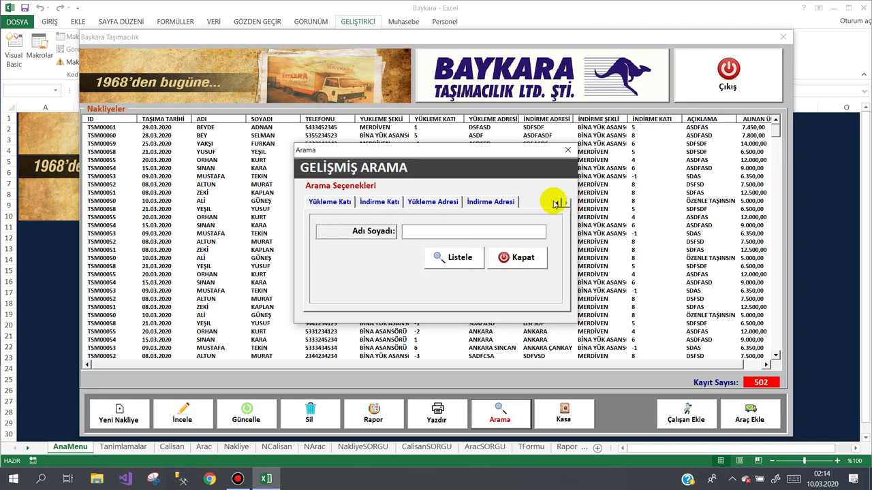
left_click(433, 202)
type("ANKA")
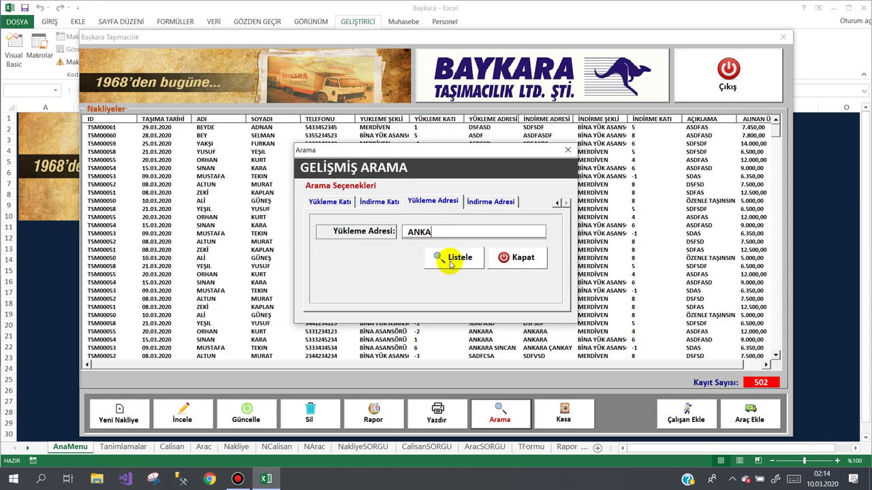
left_click(450, 264)
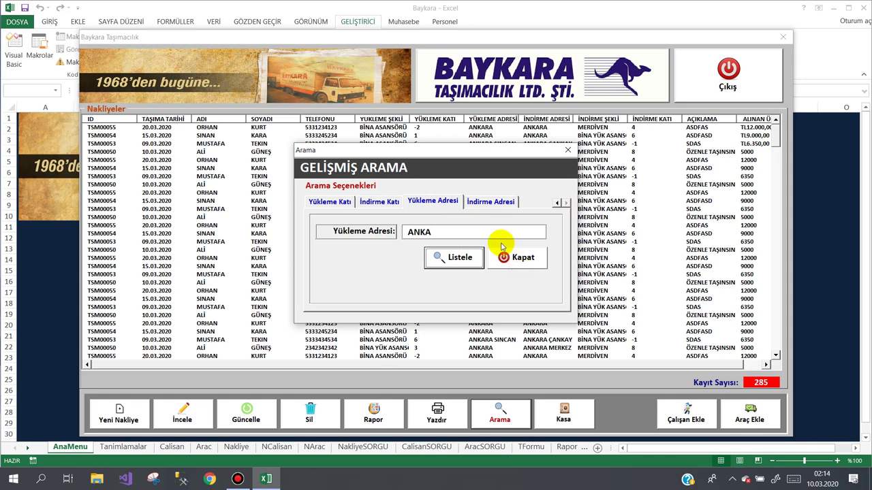
left_click(519, 260)
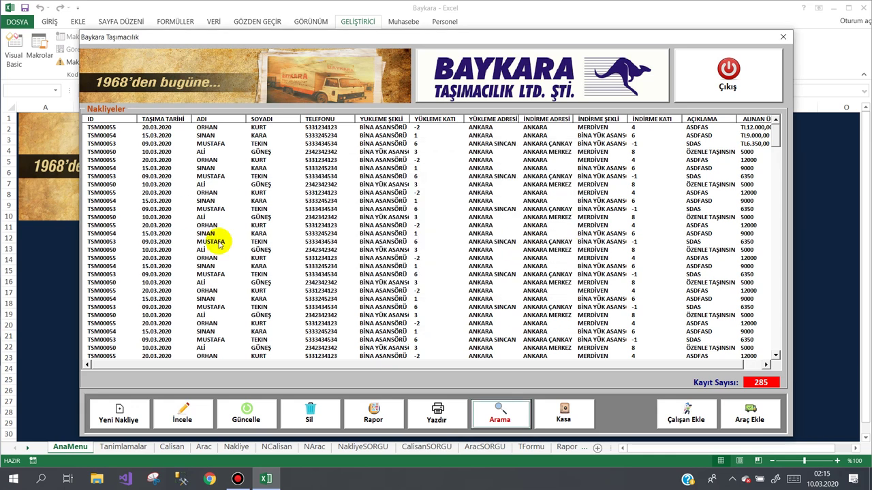
left_click(568, 413)
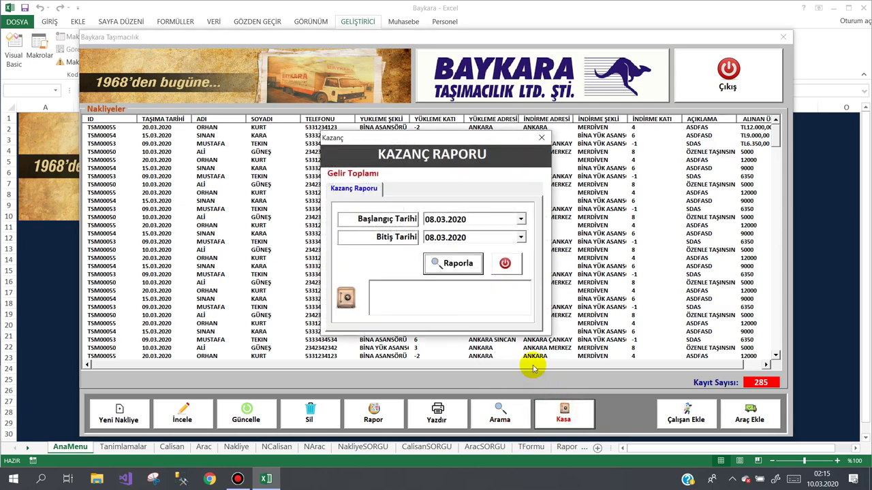
left_click(524, 220)
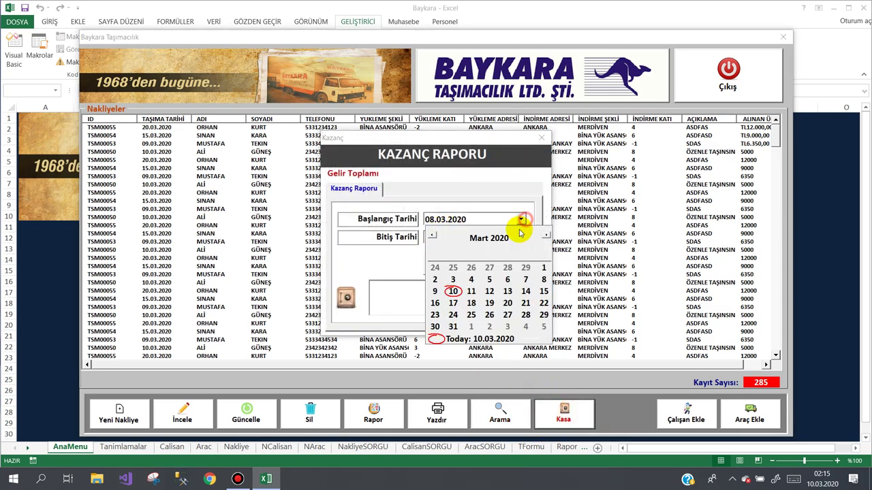
left_click(524, 305)
left_click(522, 239)
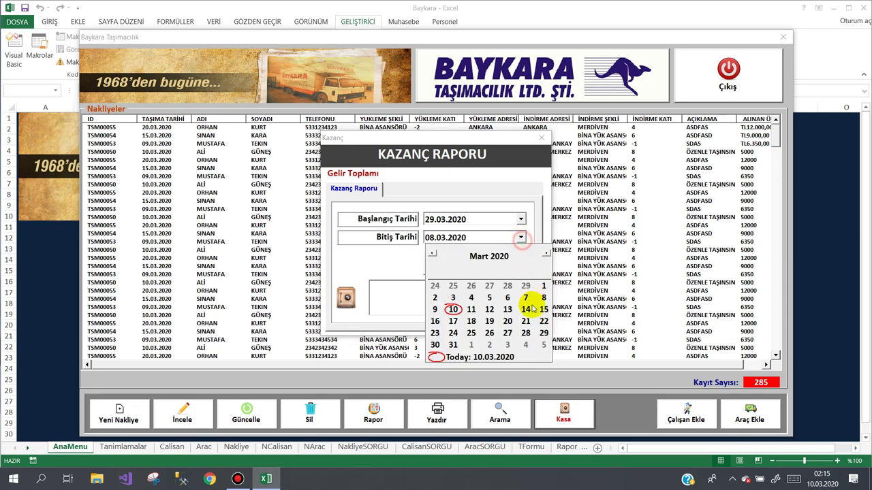
left_click(536, 332)
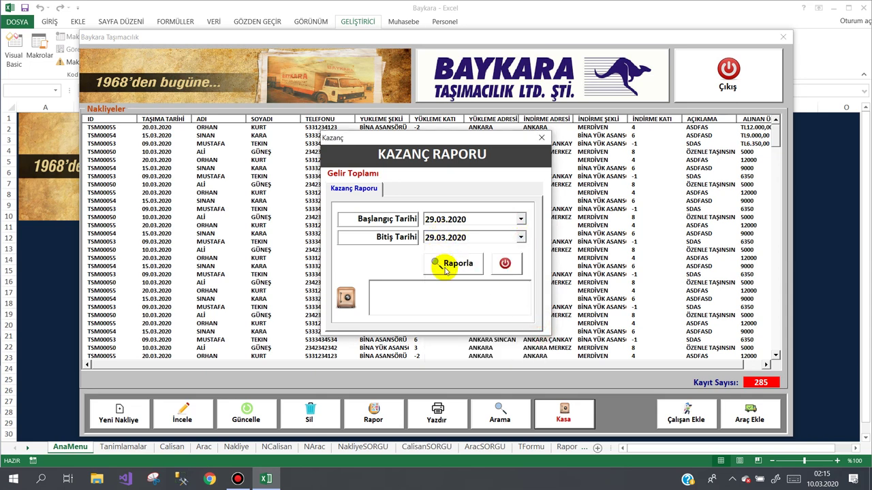
left_click(445, 266)
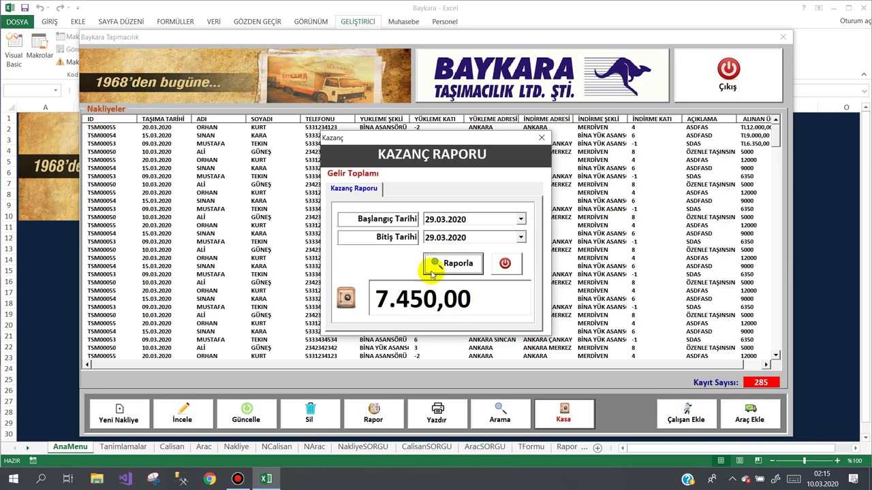
left_click(521, 220)
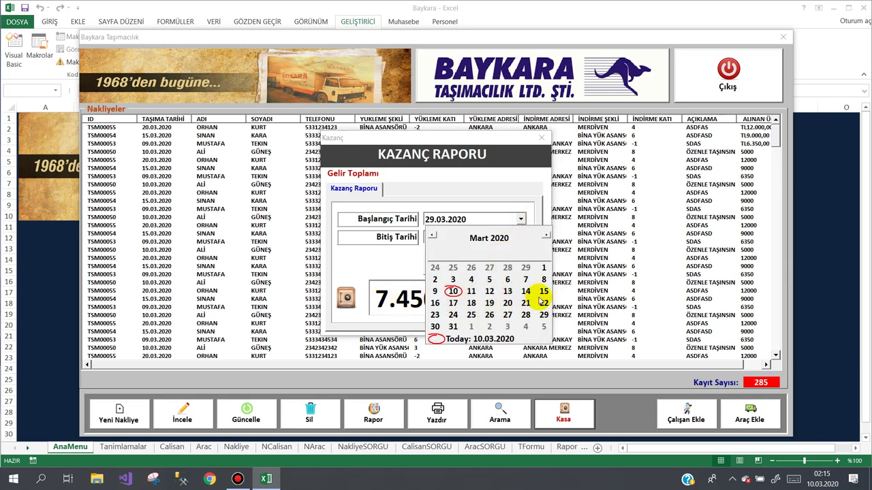
left_click(525, 315)
left_click(451, 264)
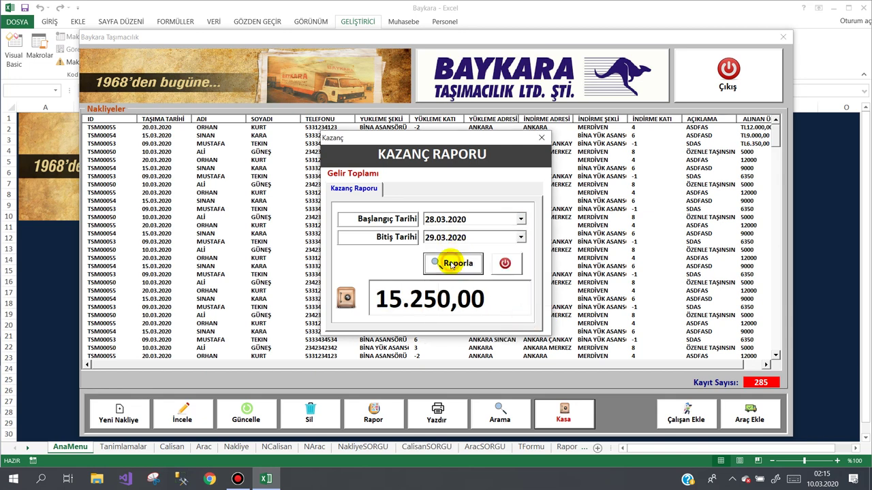
left_click(521, 220)
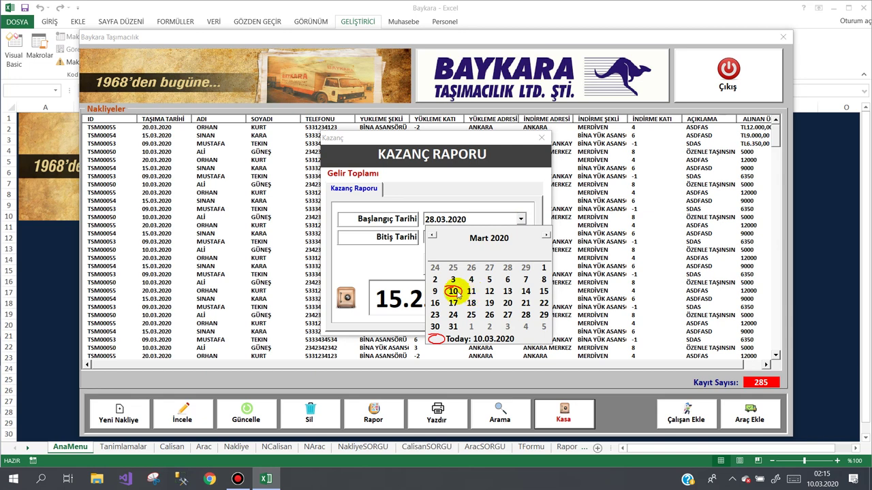
left_click(454, 292)
left_click(443, 264)
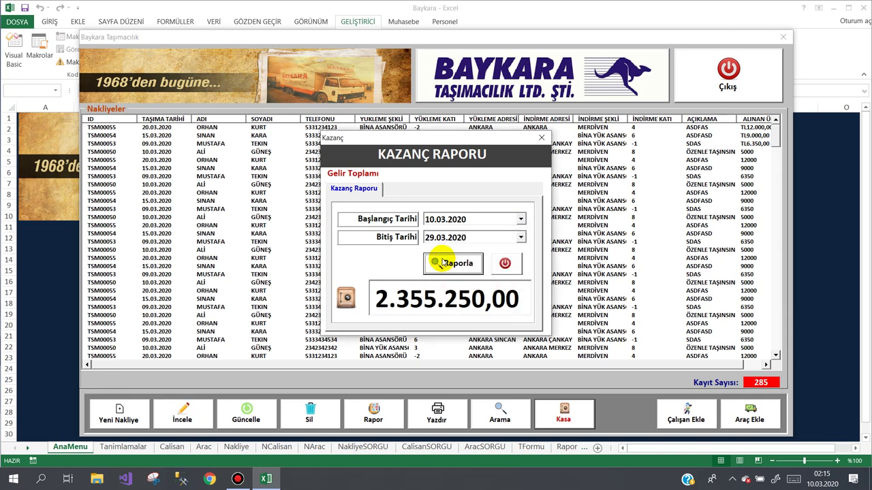
left_click(504, 264)
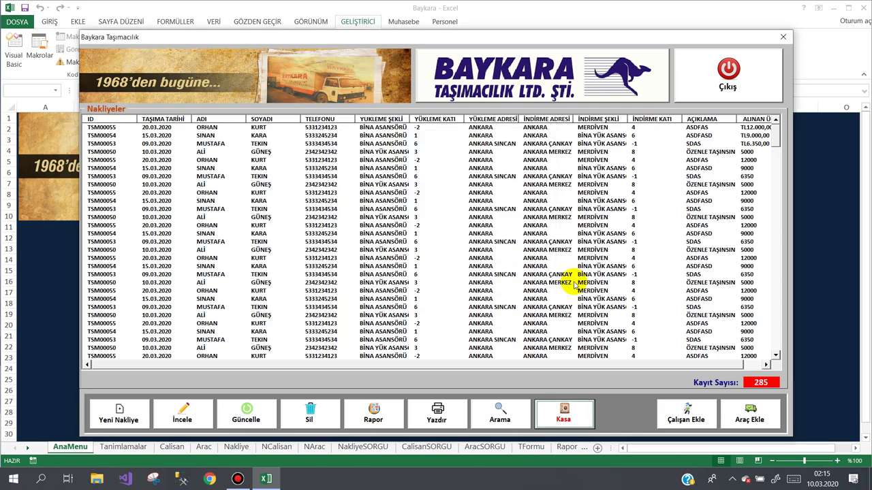
left_click(688, 416)
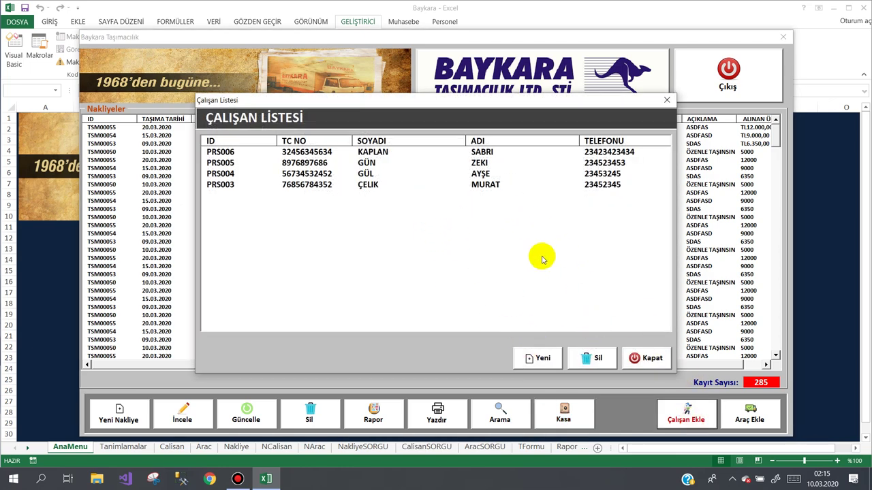
left_click(332, 174)
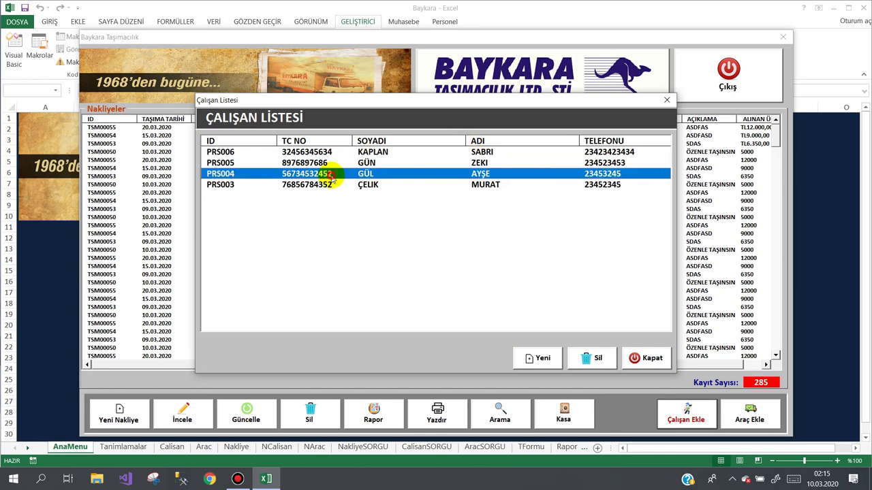
left_click(331, 152)
left_click(331, 174)
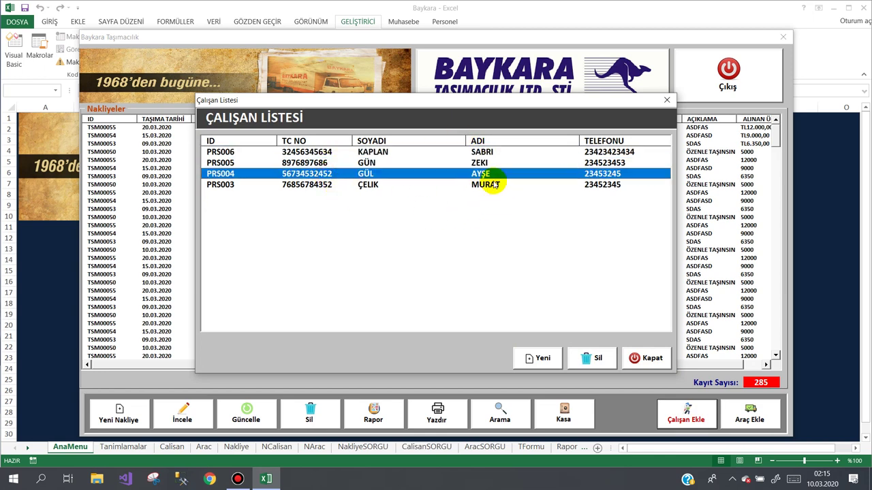
left_click(388, 152)
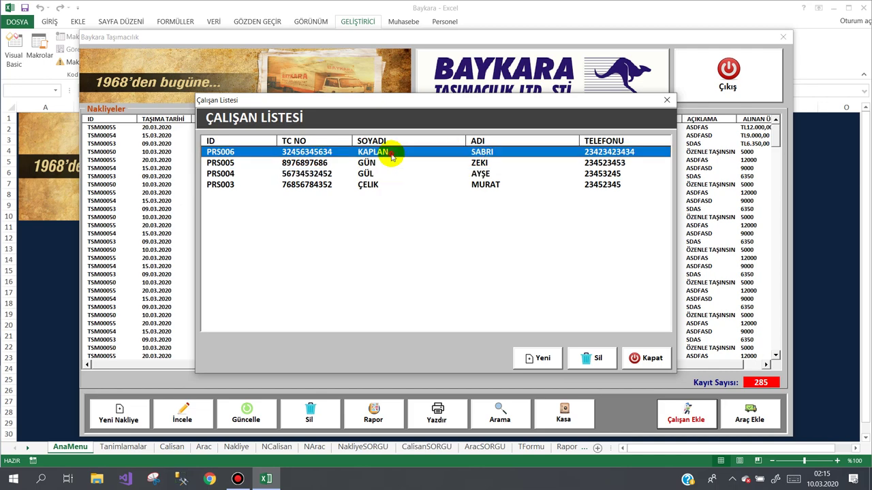
left_click(405, 174)
left_click(389, 185)
left_click(368, 164)
left_click(372, 153)
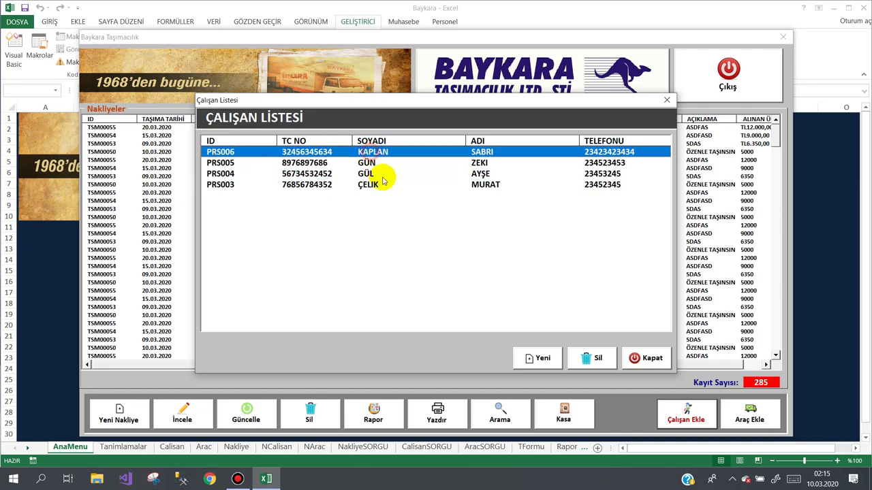
left_click(647, 358)
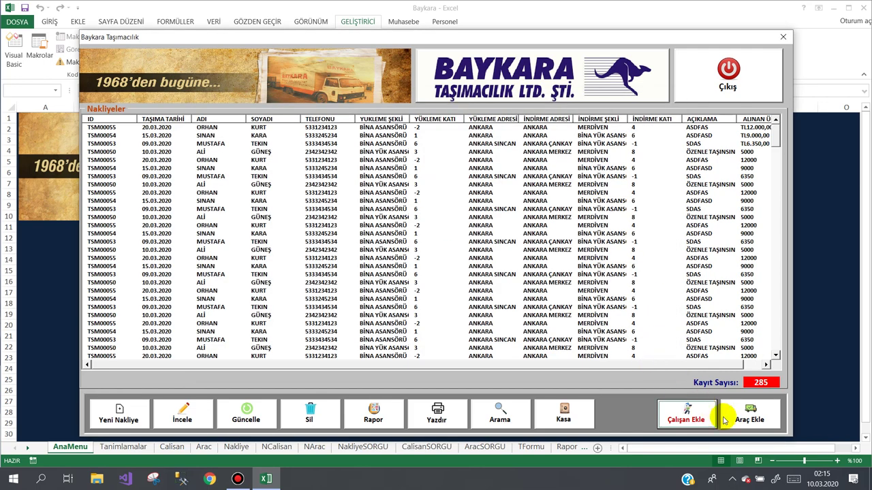
Step: Save plate 34AA350 as new vehicle ID 8 in the Araç Listesi, then close the list
left_click(746, 414)
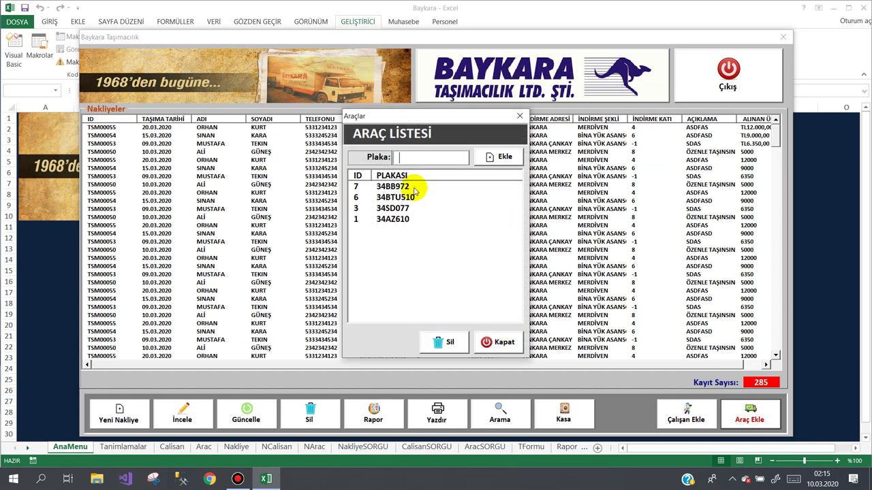
left_click(417, 159)
type("3")
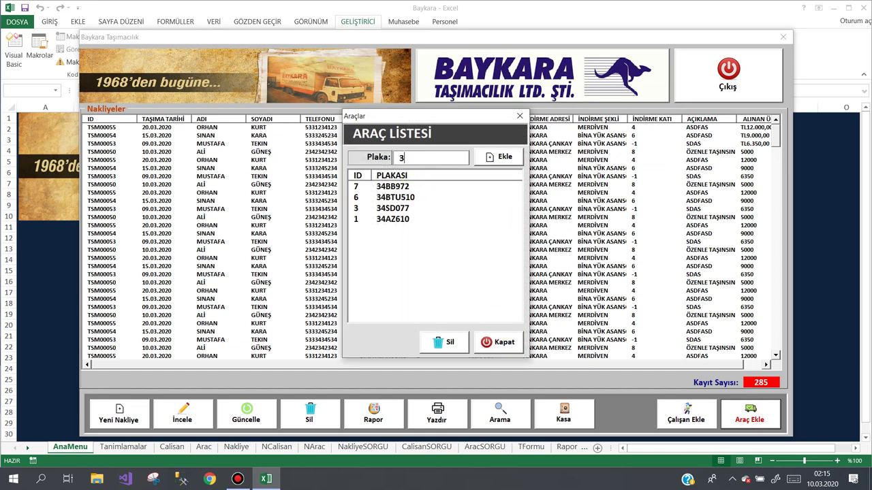
type("4AA350")
left_click(490, 158)
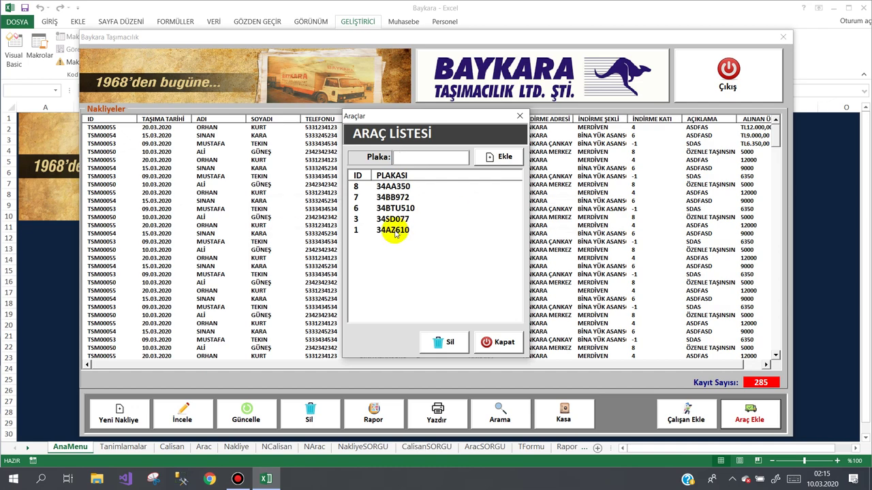
left_click(395, 186)
left_click(496, 341)
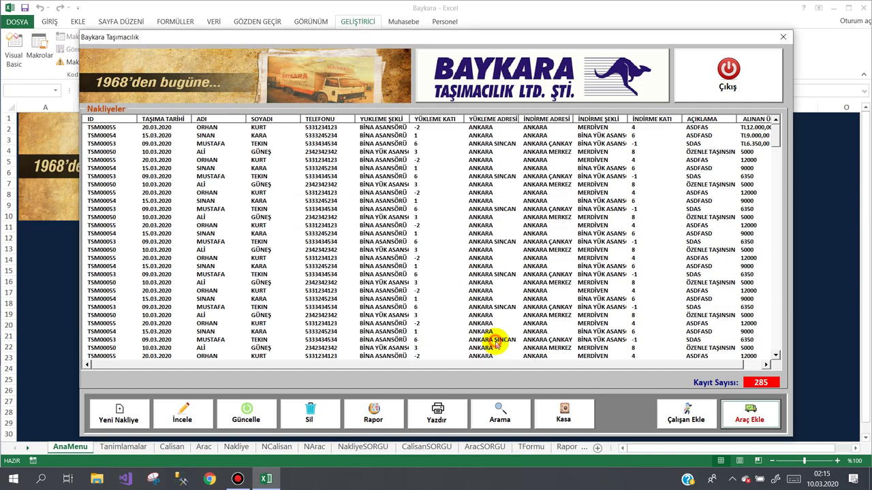
Step: View the employee list, then calculate total earnings in the Kasa report for the date range
left_click(678, 411)
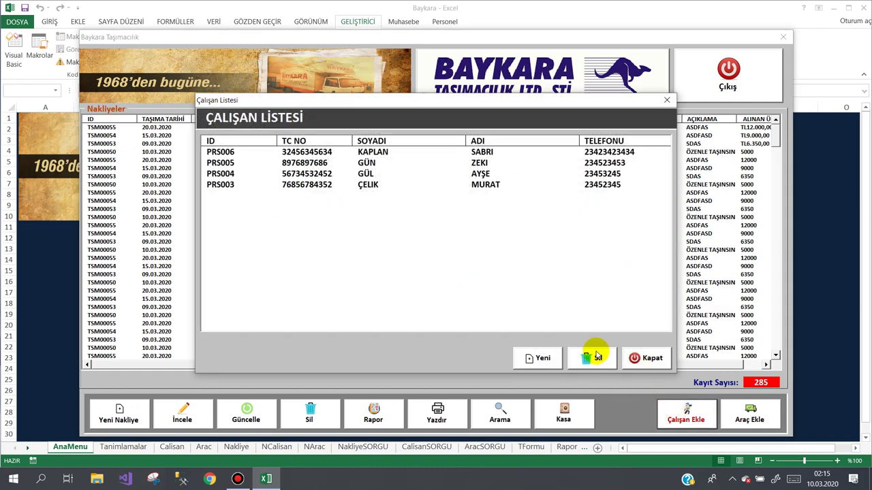
left_click(645, 358)
left_click(565, 415)
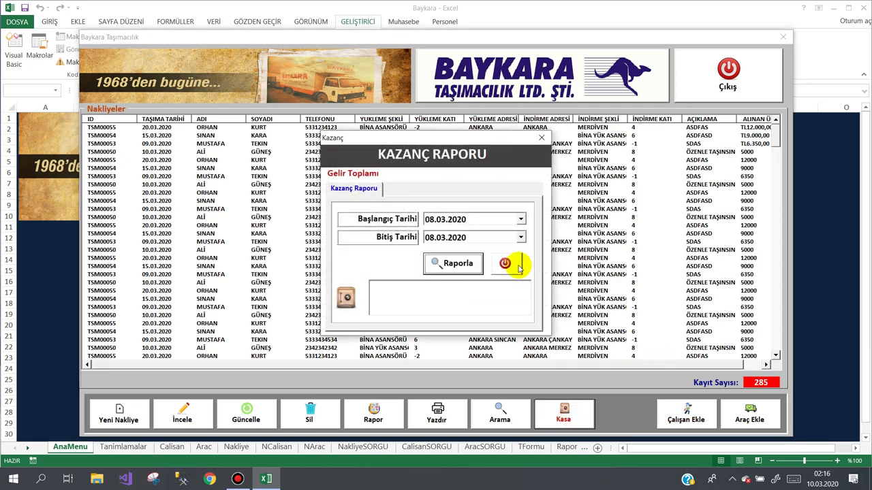
left_click(464, 264)
left_click(505, 264)
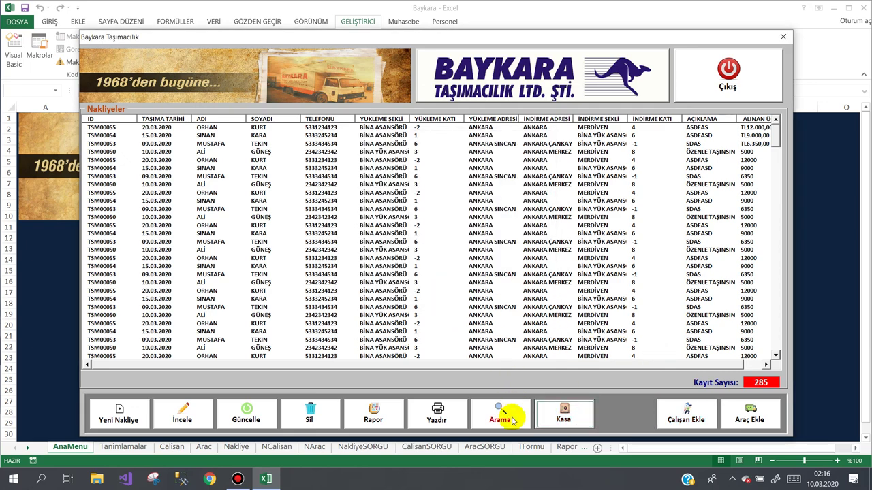
Step: Browse the advanced search tabs: loading type, phone, date range, name, unloading type, loading floor
left_click(499, 414)
left_click(535, 262)
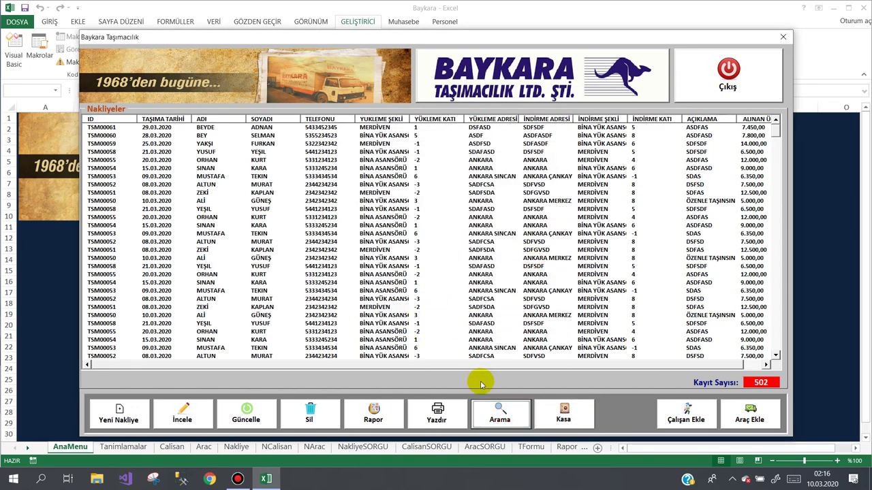
left_click(501, 413)
left_click(429, 201)
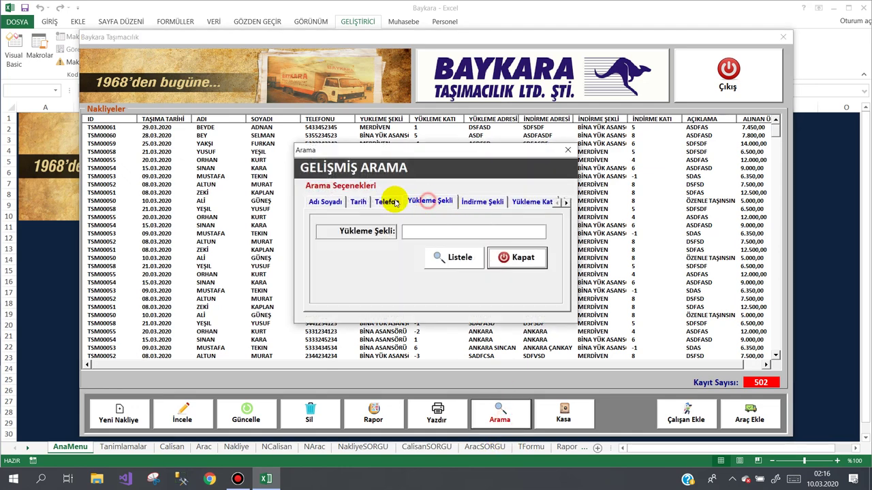
left_click(386, 202)
left_click(359, 202)
left_click(336, 203)
left_click(429, 201)
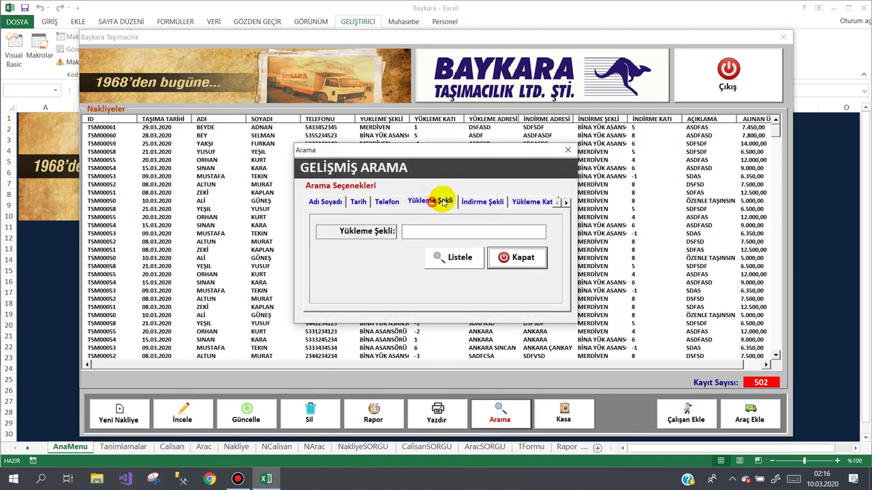
left_click(482, 202)
left_click(529, 202)
left_click(566, 202)
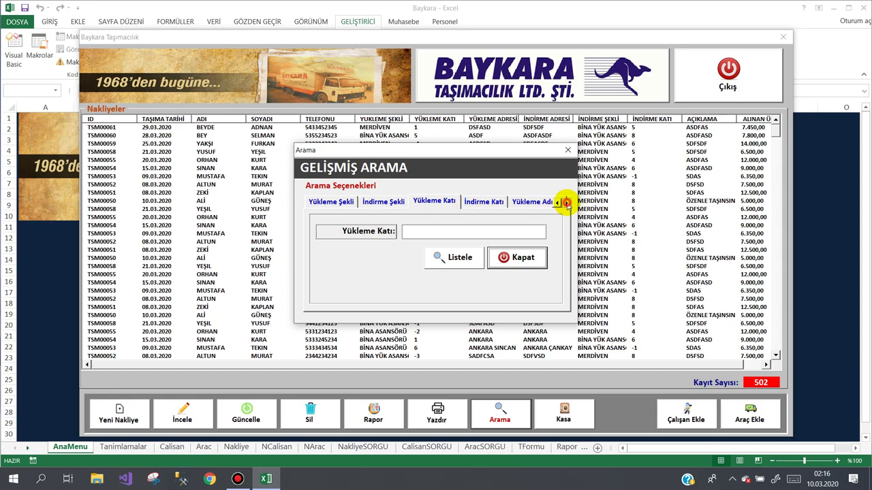
left_click(565, 202)
left_click(557, 203)
left_click(557, 203)
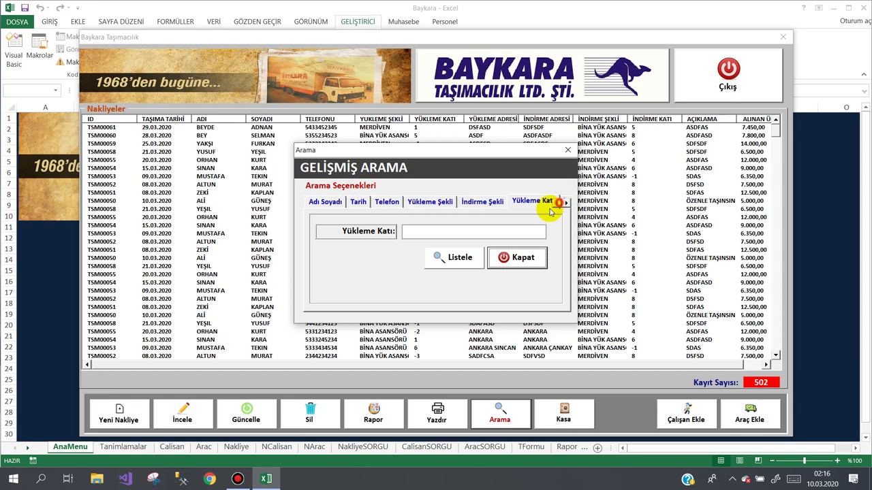
left_click(508, 257)
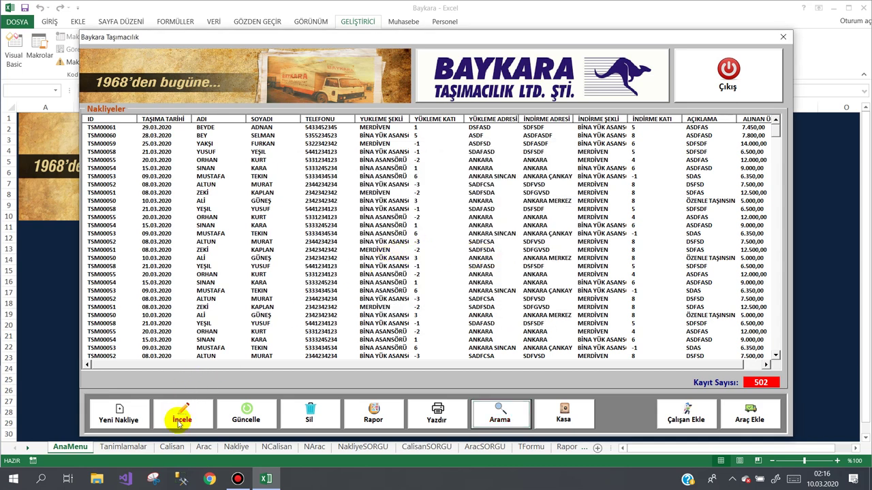
Step: Inspect the 15.03.2020 shipment TSM00054's full record, with its 9000 fee and three vehicles
left_click(192, 226)
left_click(189, 406)
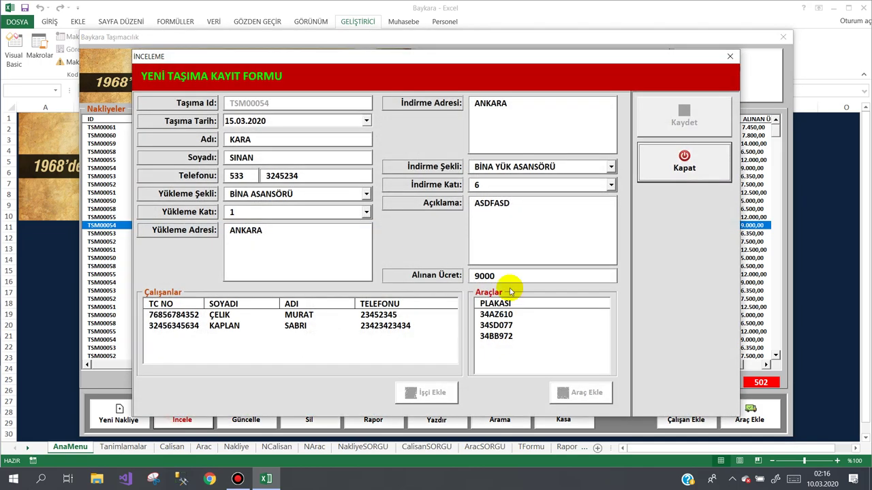
left_click(663, 176)
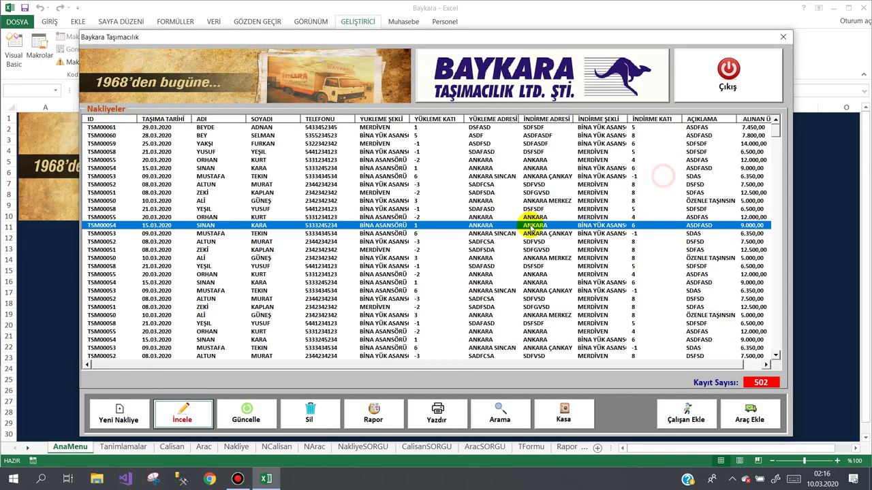
left_click(730, 81)
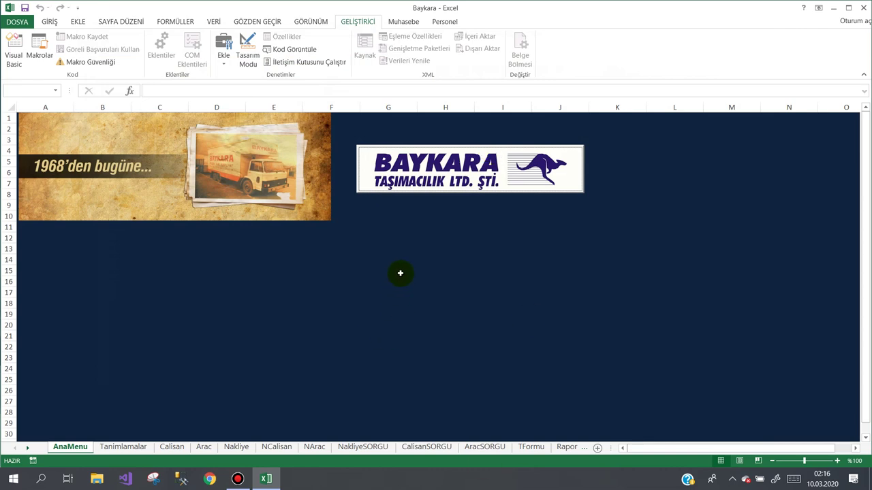
left_click(388, 216)
left_click(451, 215)
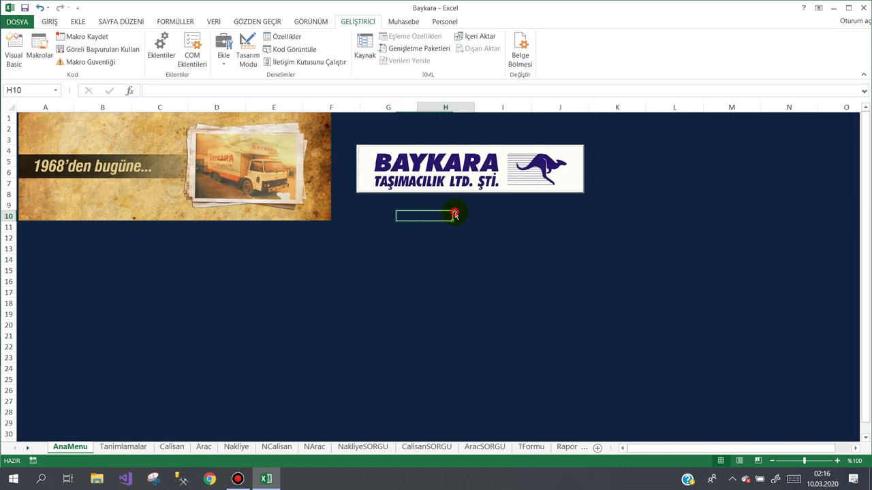
left_click(377, 209)
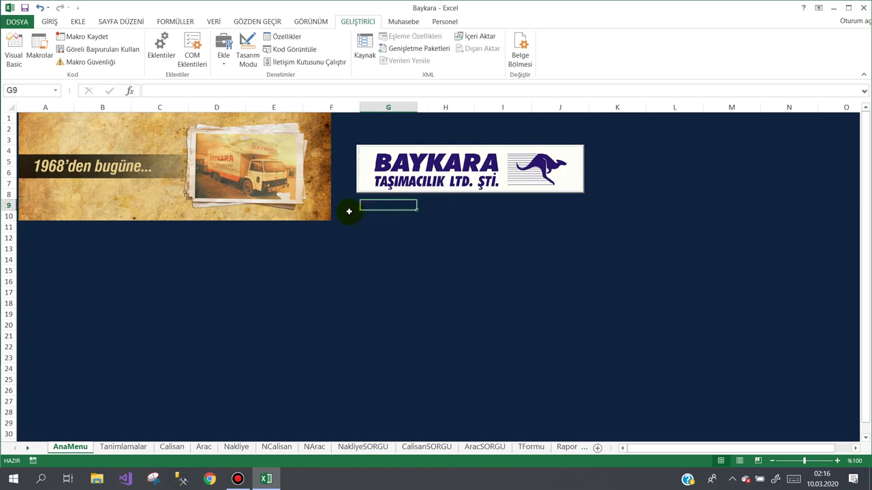
left_click(379, 218)
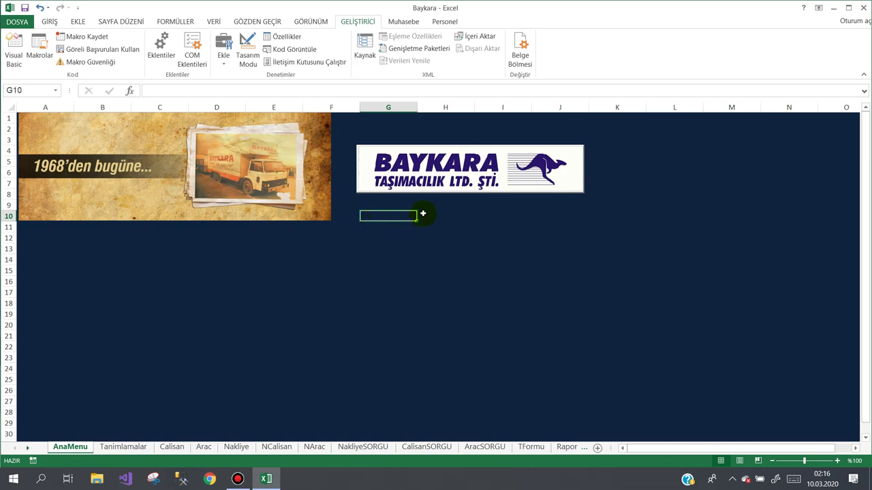
left_click_drag(379, 205, 547, 222)
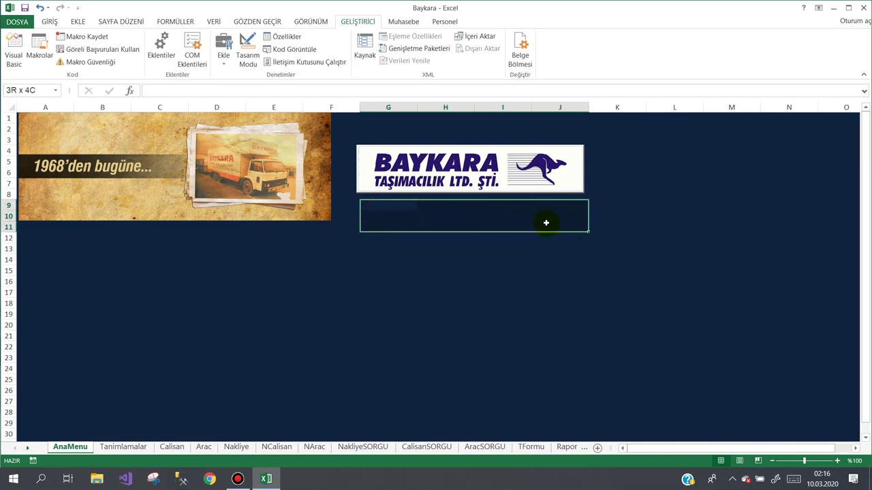
left_click(393, 246)
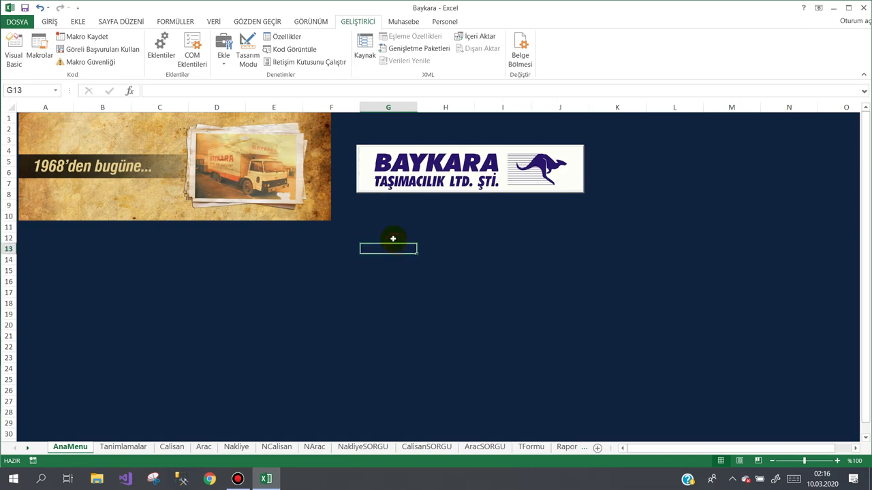
left_click_drag(363, 204, 558, 230)
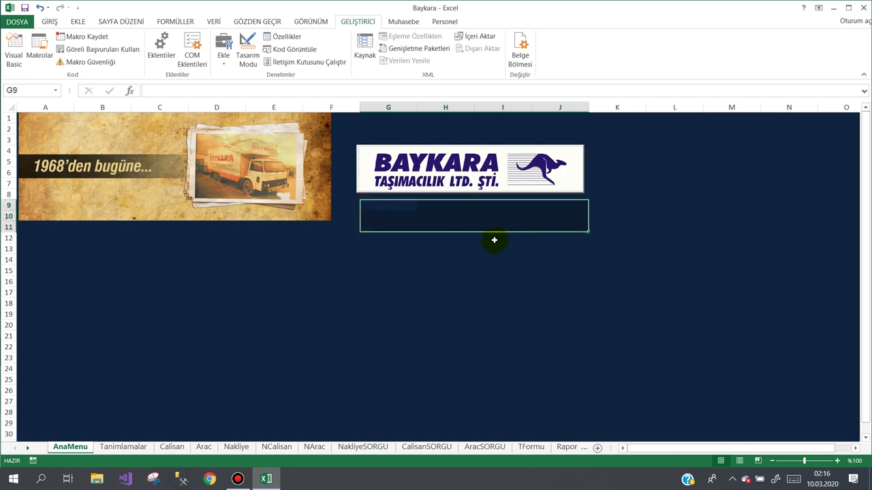
left_click(397, 236)
left_click(361, 203)
left_click_drag(398, 214, 549, 228)
left_click(370, 248)
left_click_drag(365, 213, 545, 231)
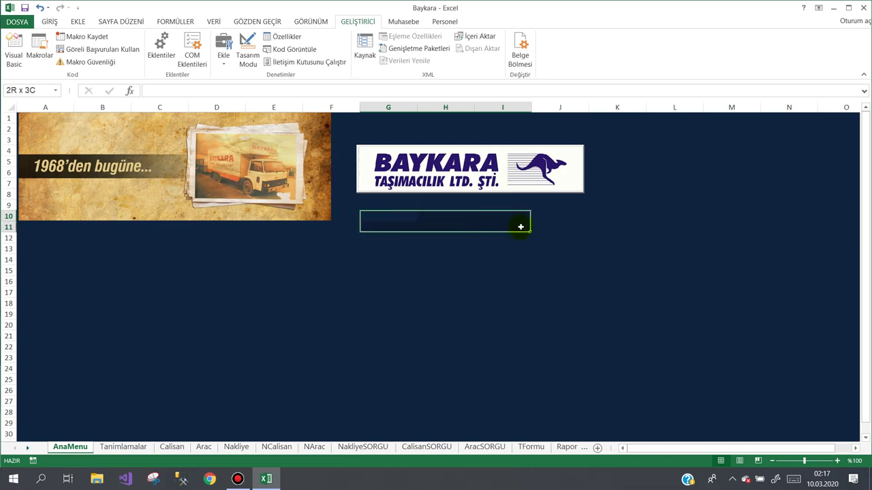
left_click(434, 247)
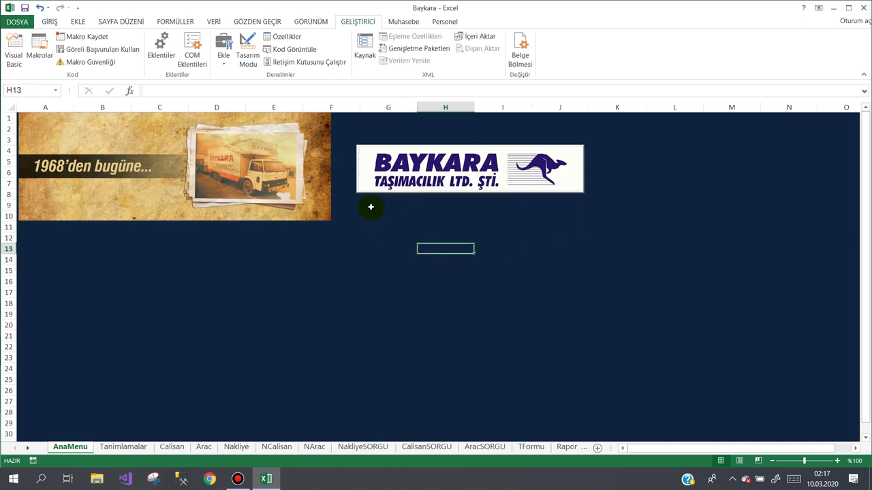
mouse_move(370, 207)
left_mouse_down()
mouse_move(521, 248)
mouse_move(550, 247)
left_mouse_up()
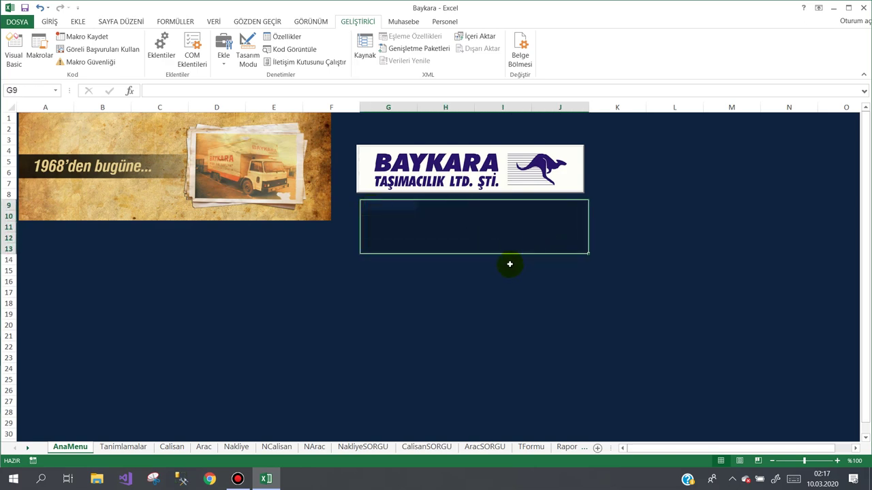
left_click(300, 246)
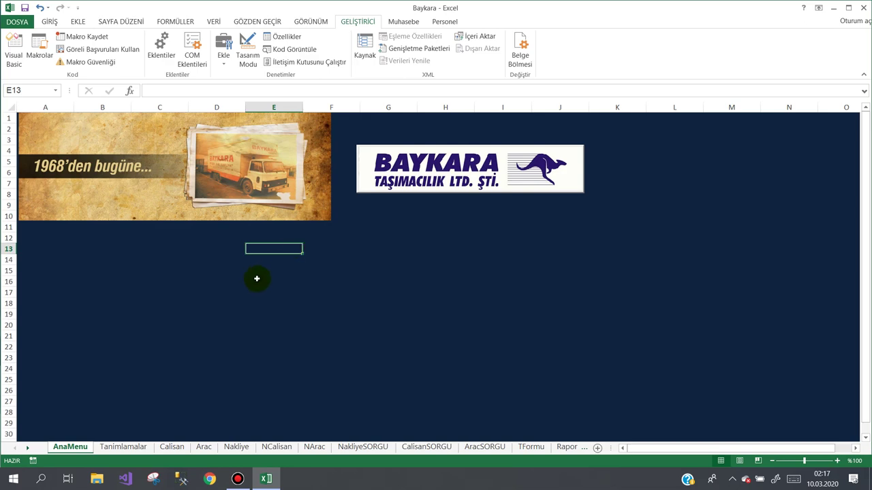
left_click(368, 206)
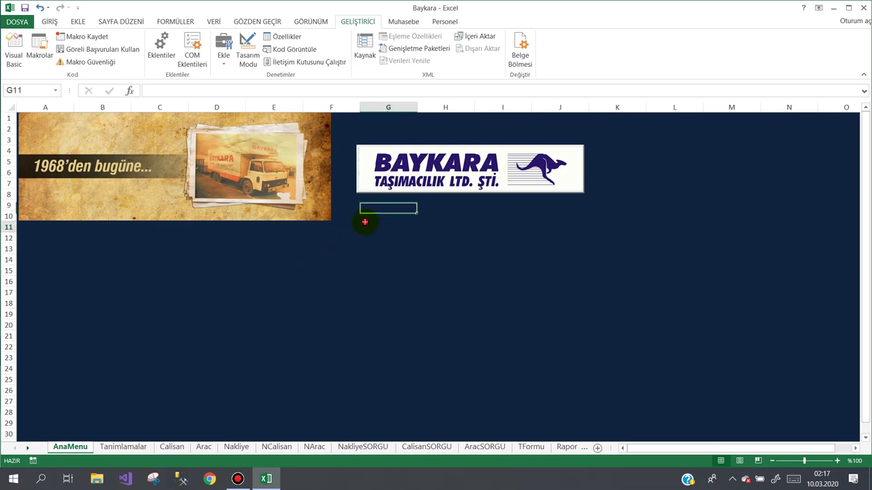
left_click(364, 226)
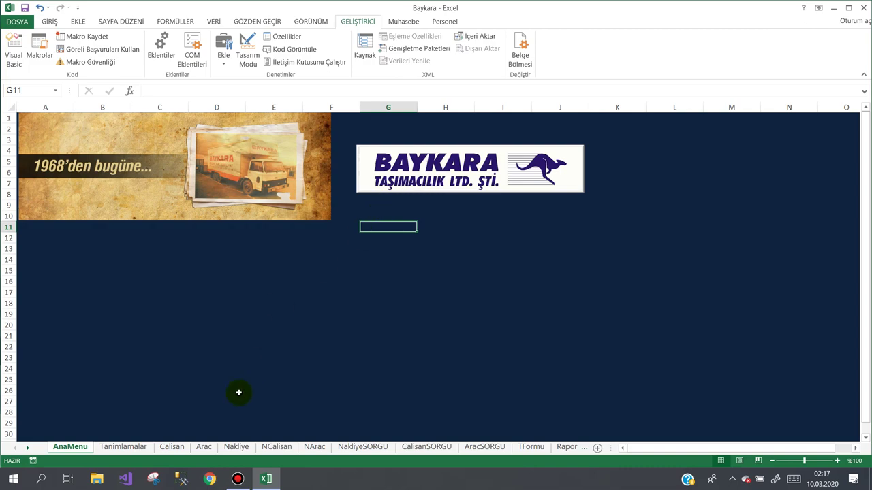
left_click(412, 178)
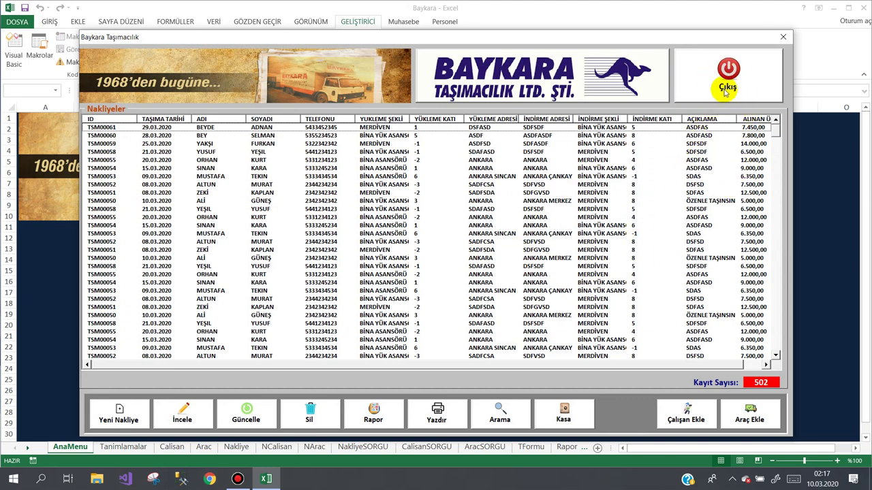
Step: Exit the Baykara Taşımacılık form with its Çıkış button
left_click(727, 91)
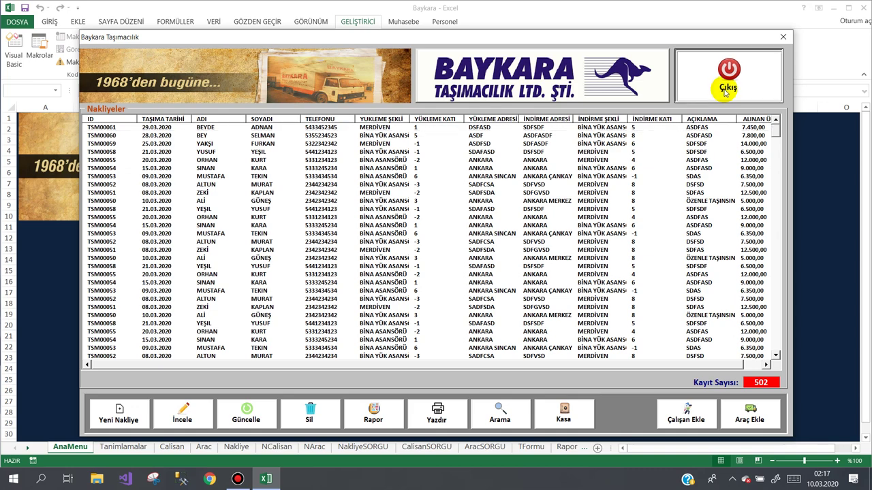